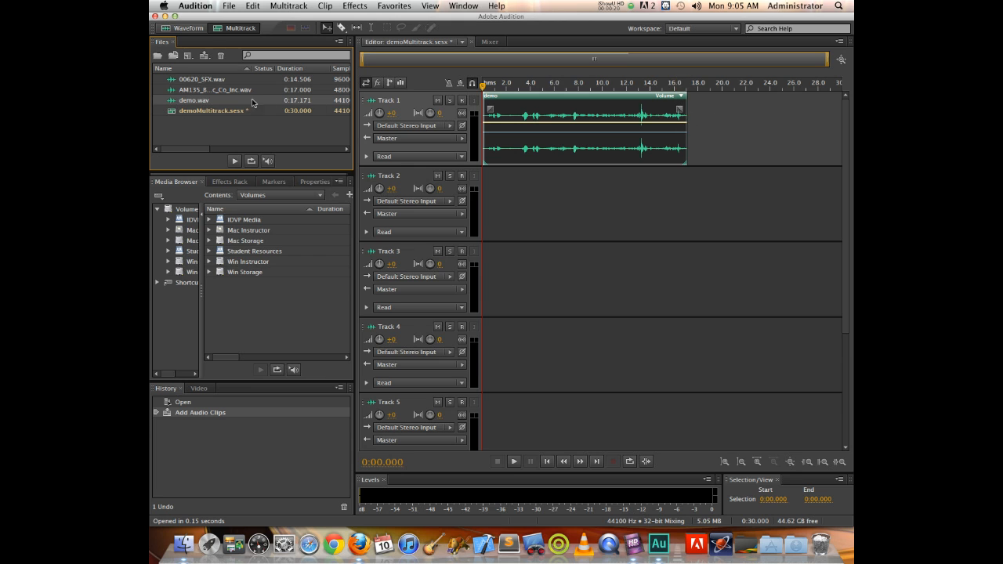
Step: Add the AM135 battle music file to the start of Track 2, accepting the sample-rate conversion and suppressing further conversion alerts
left_click_drag(175, 90, 461, 200)
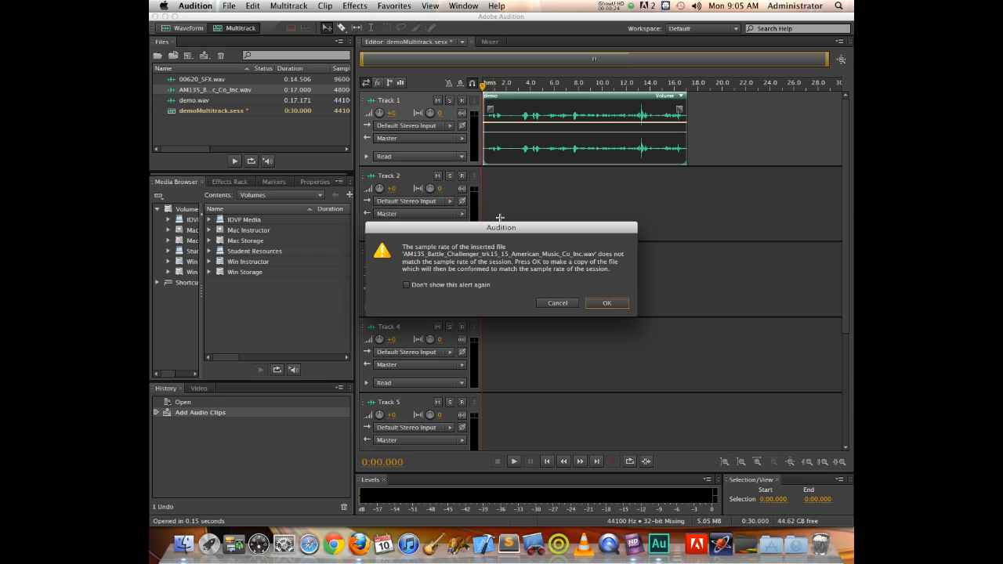
left_click(430, 288)
left_click(601, 304)
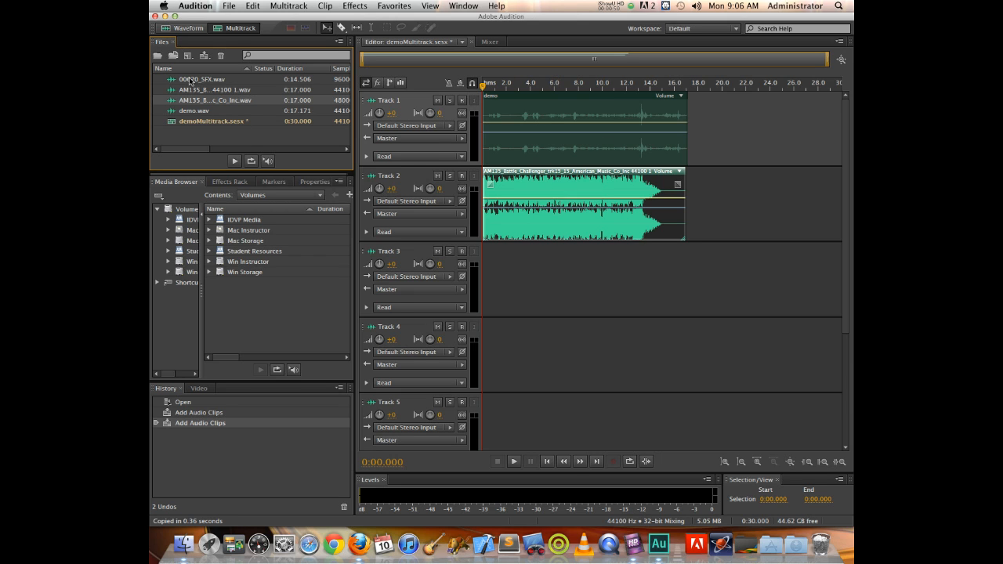
Step: Add 00620_SFX.wav to Track 3 and align its start and the demo clip's start on Track 1 at about 10 seconds
mouse_move(190, 90)
left_mouse_down()
mouse_move(481, 208)
mouse_move(569, 267)
mouse_move(697, 279)
mouse_move(624, 288)
left_mouse_up()
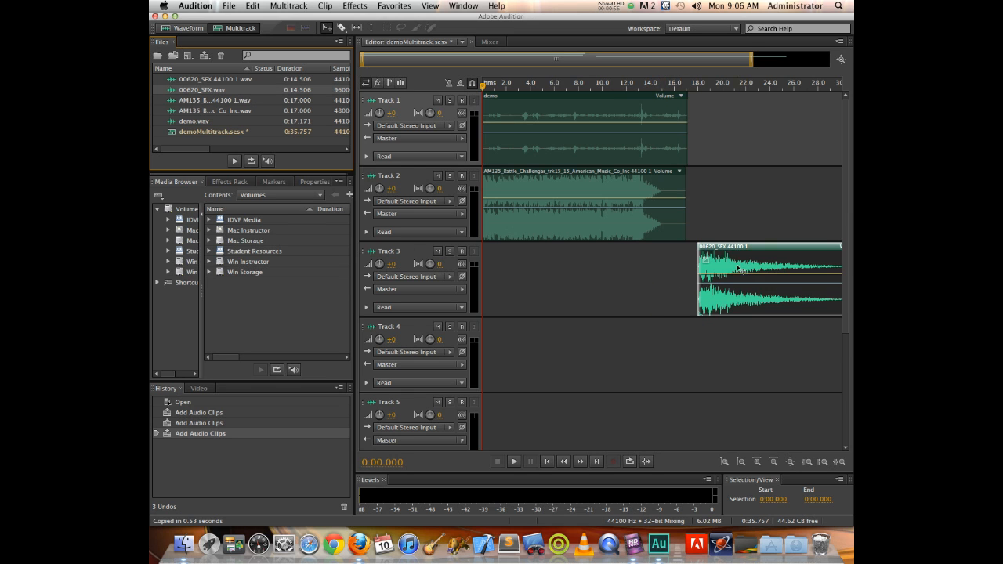
left_click_drag(732, 249, 635, 249)
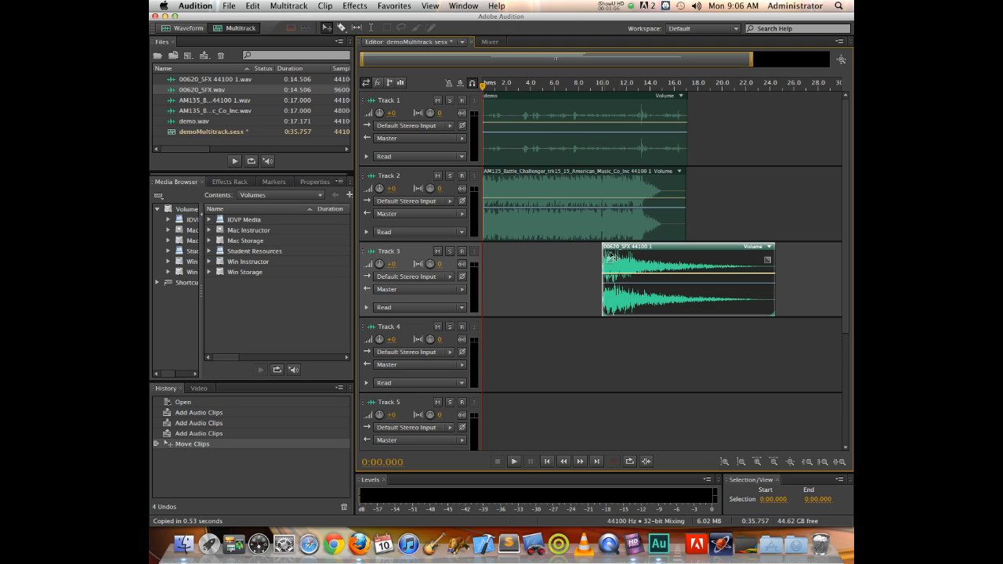
left_click(593, 119)
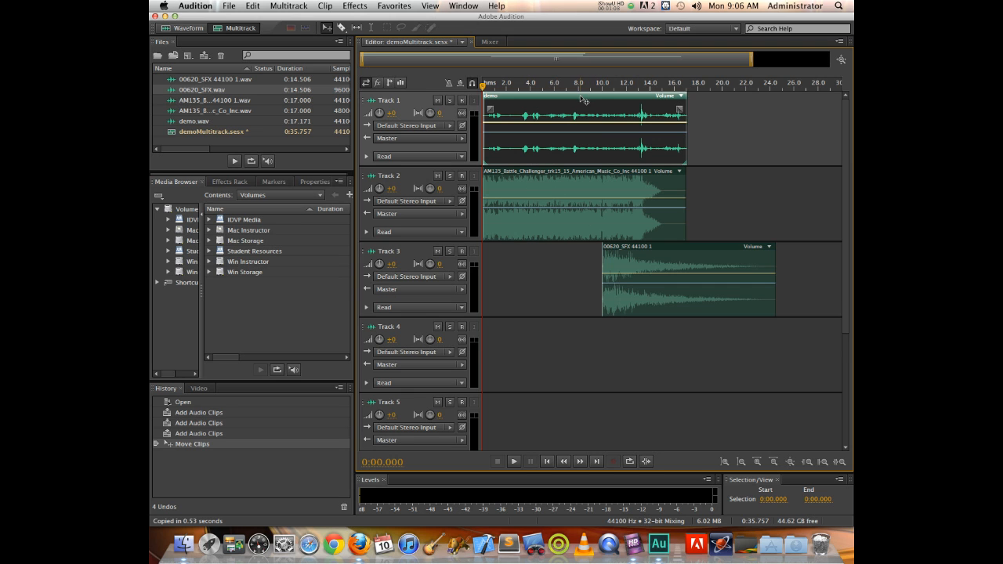
left_click_drag(582, 100, 700, 100)
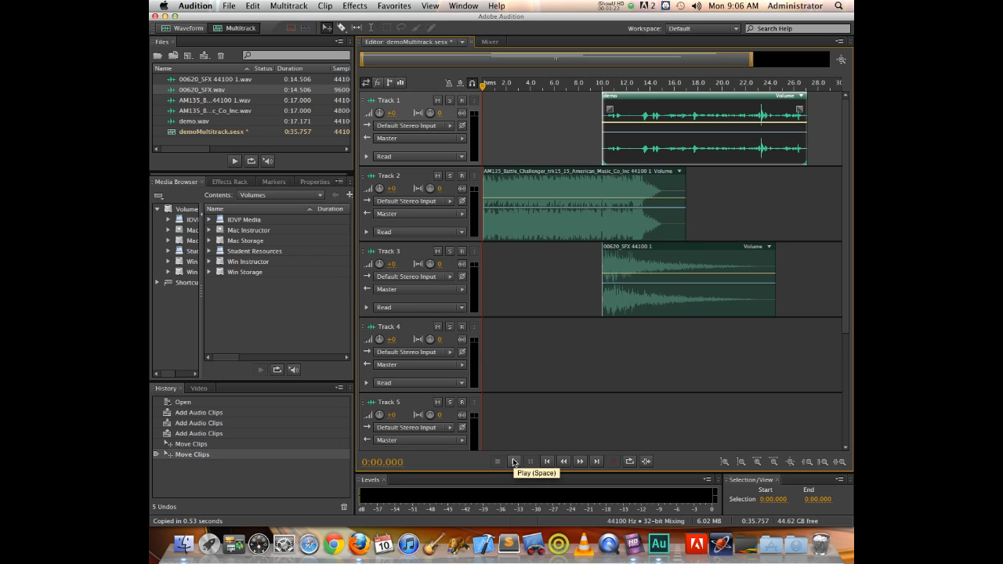
Step: Scrub the playhead along the timeline to about 0:17.9
left_click_drag(483, 88, 503, 89)
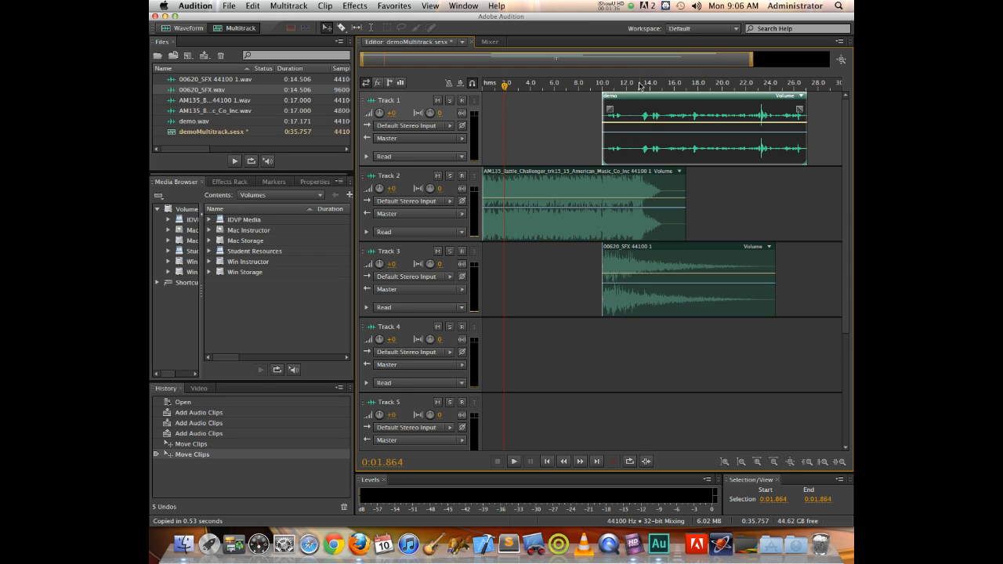
left_click(604, 86)
left_click_drag(604, 87, 698, 100)
Step: Move the demo clip to start at about 6.4 seconds and the SFX clip on Track 3 to start at about 7.5 seconds
left_click_drag(658, 97, 615, 97)
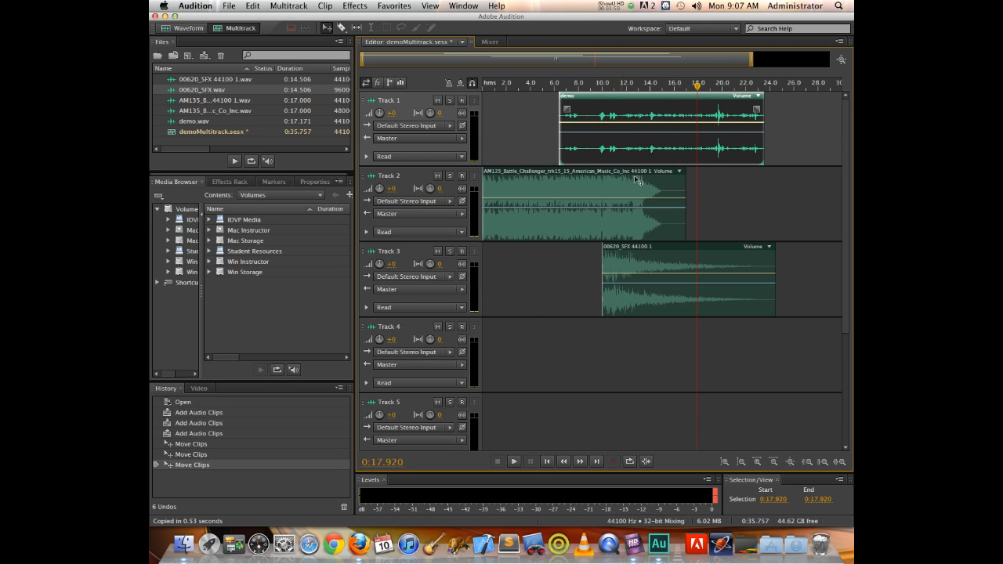
left_click_drag(672, 249, 642, 246)
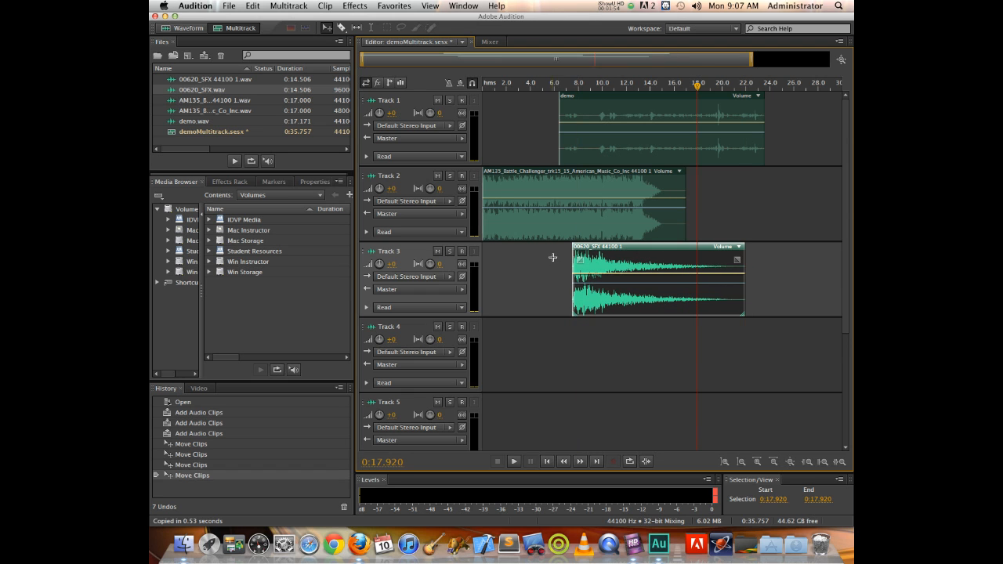
Step: Add a volume keyframe at about 6 seconds on the Track 2 music clip
left_click(608, 141)
left_click(553, 197)
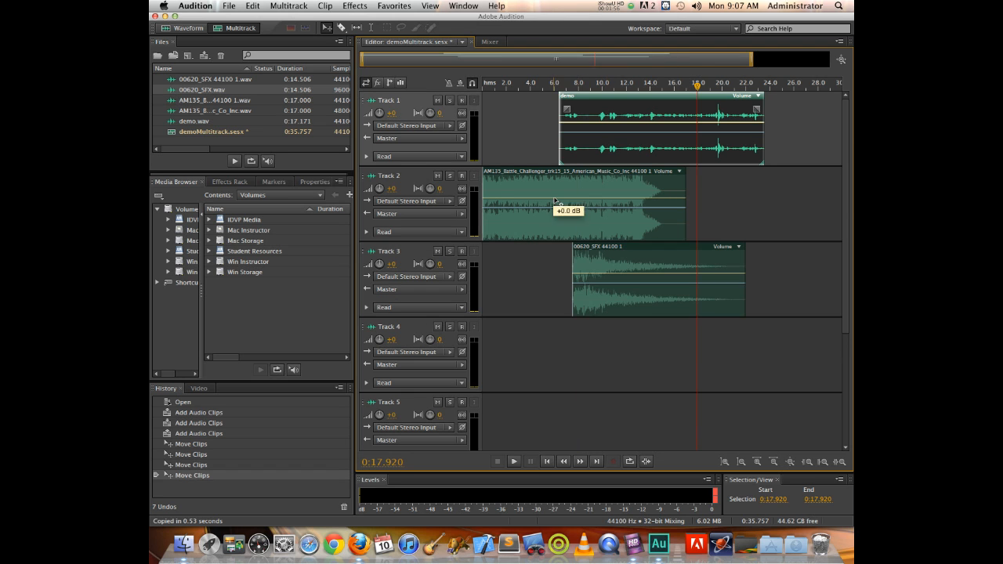
left_click(627, 282)
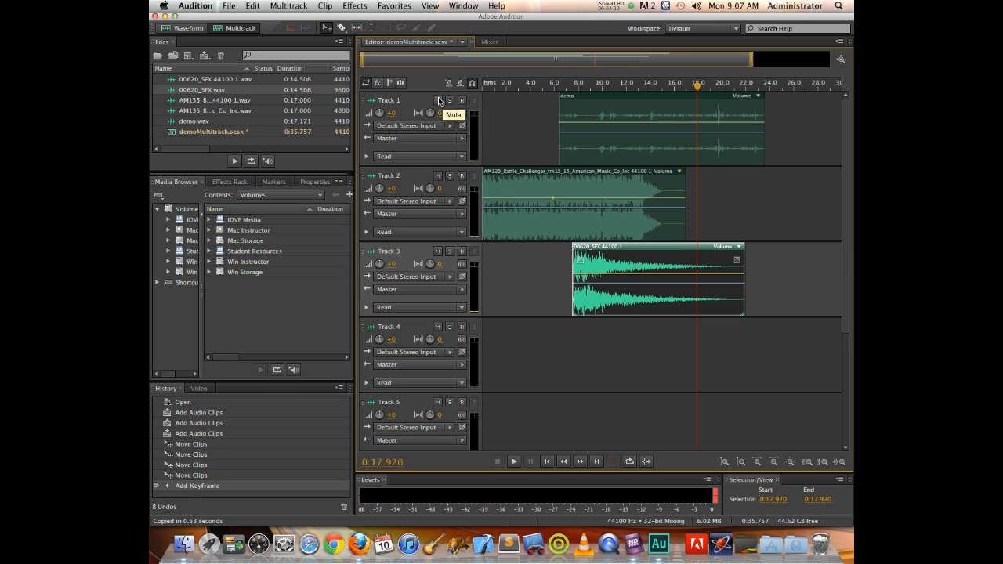
Step: Listen to the mix from about 0:03.3 with Track 2 muted only during playback
left_click(438, 176)
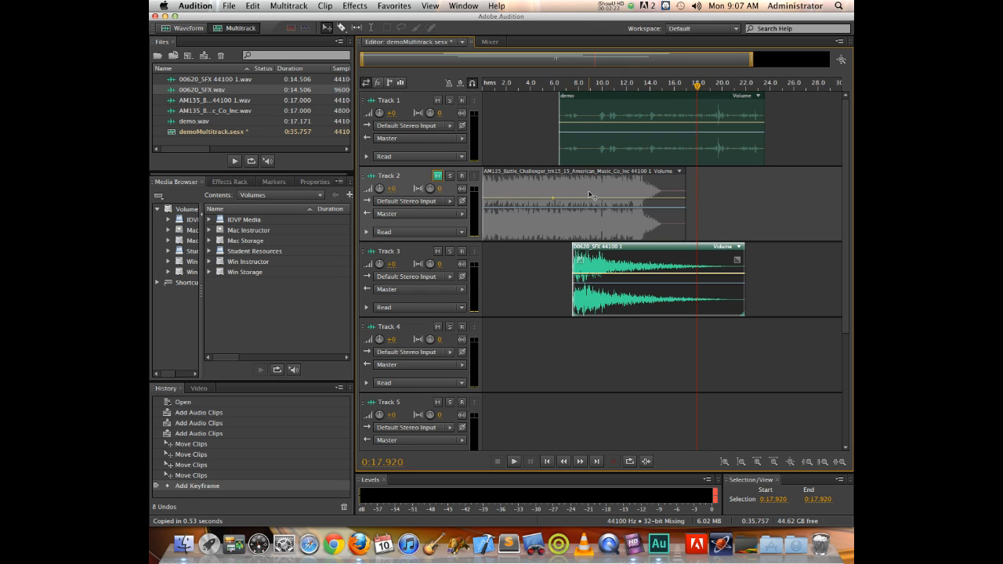
left_click(522, 86)
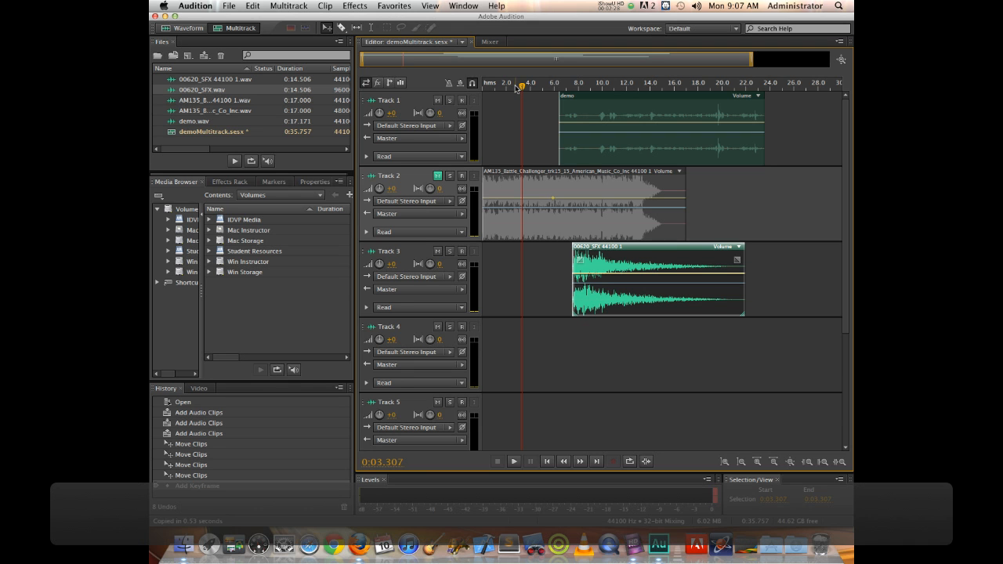
key("space")
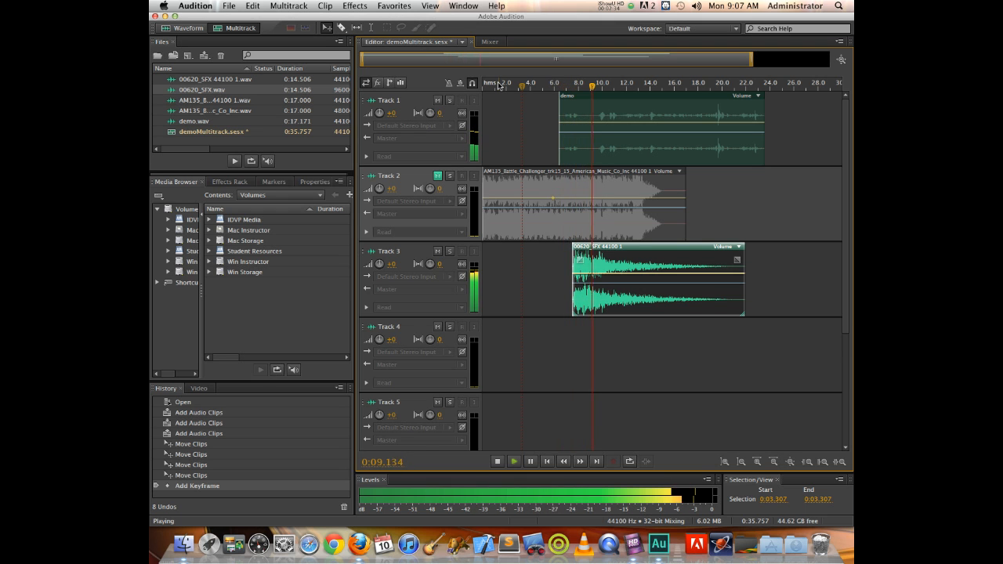
key("space")
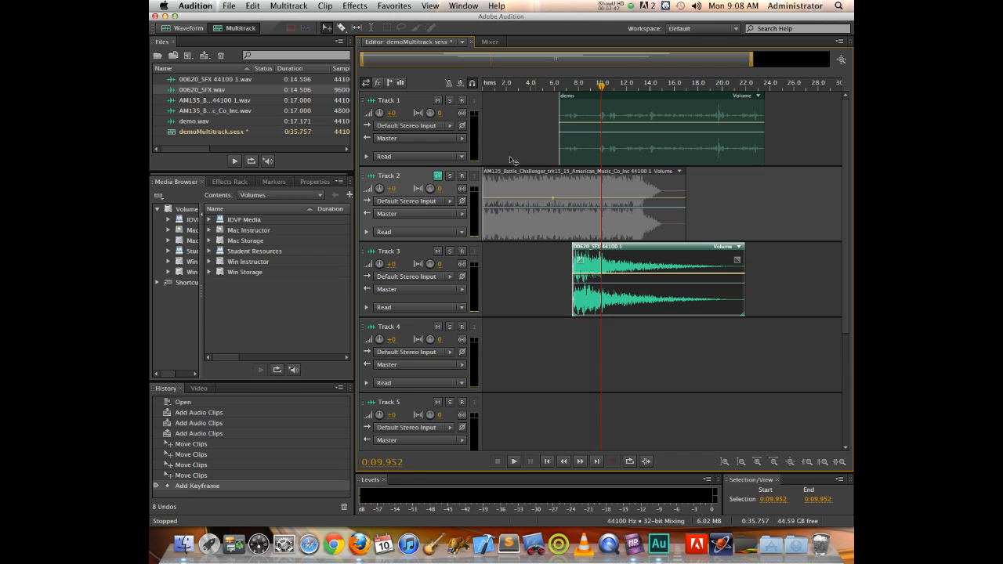
left_click(439, 178)
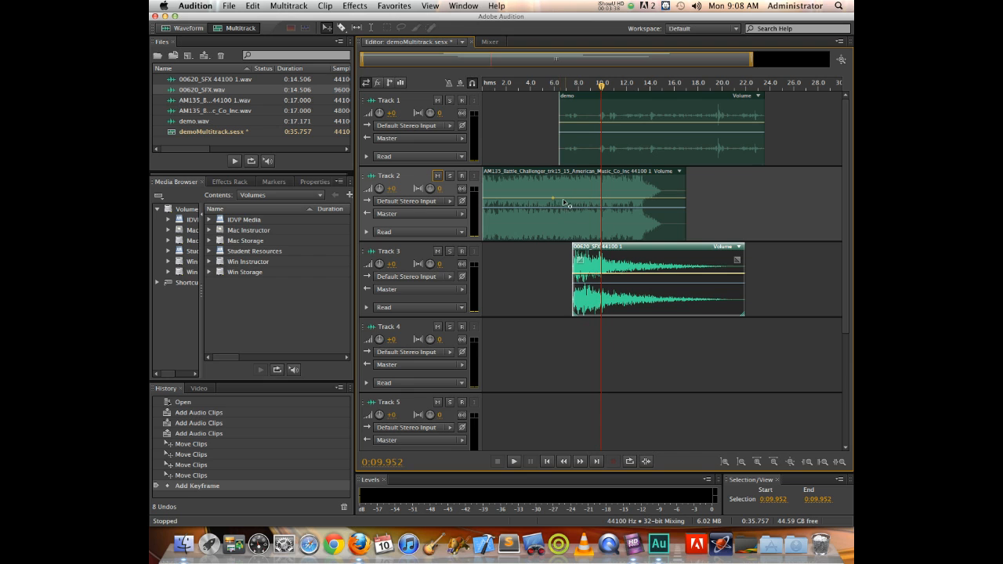
Step: Add a second volume keyframe to the Track 2 music clip and lower it at about 7.6 seconds to duck the music
mouse_move(553, 202)
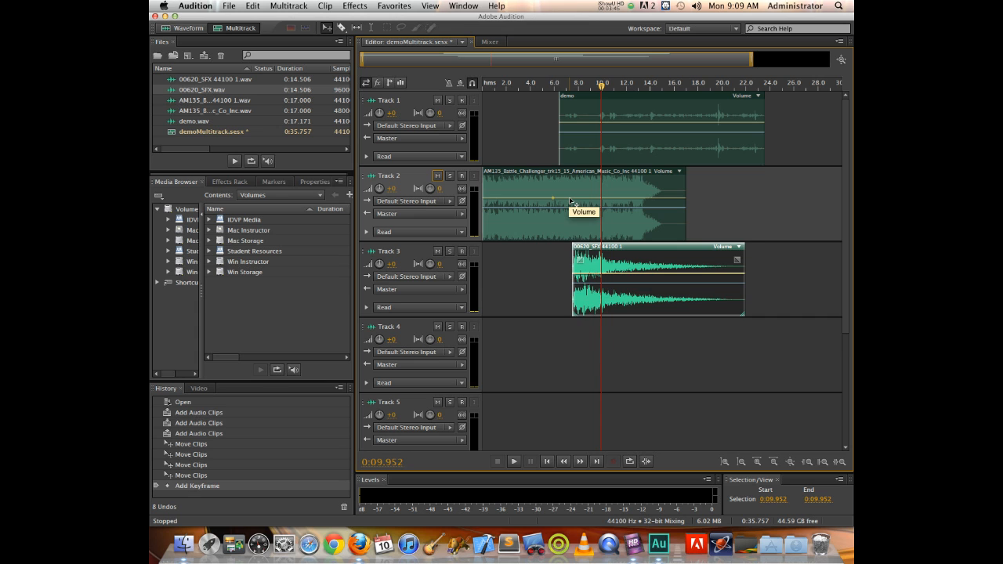
left_click(570, 202)
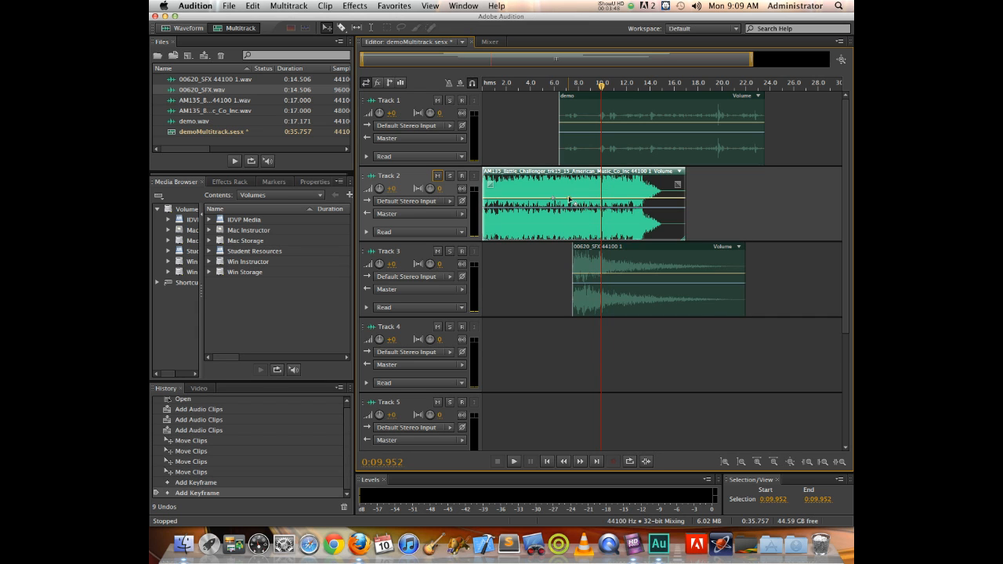
left_click_drag(569, 201, 574, 225)
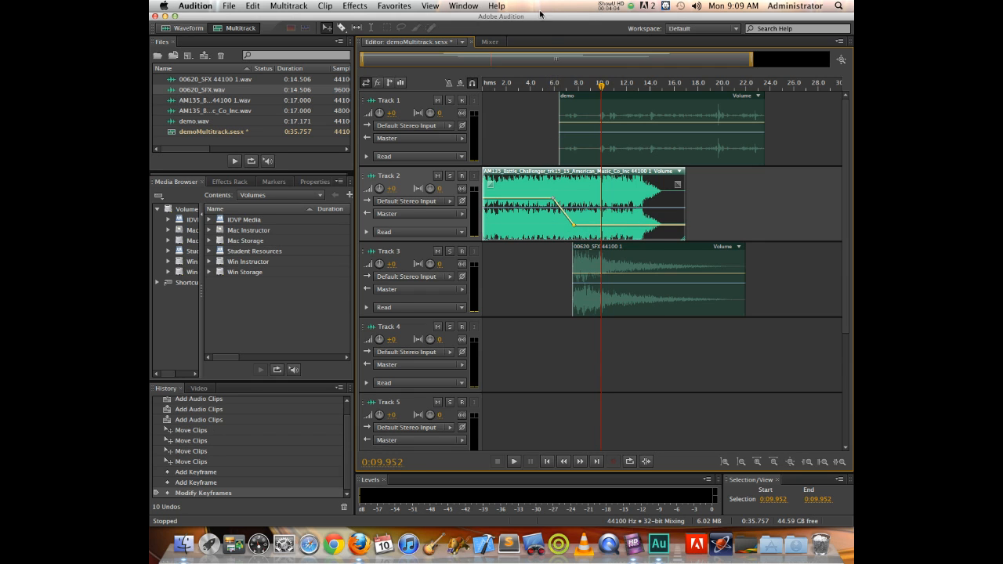
Step: Play the mix from about 0:05.3 to hear the music volume drop under the voice
left_click(545, 84)
key("space")
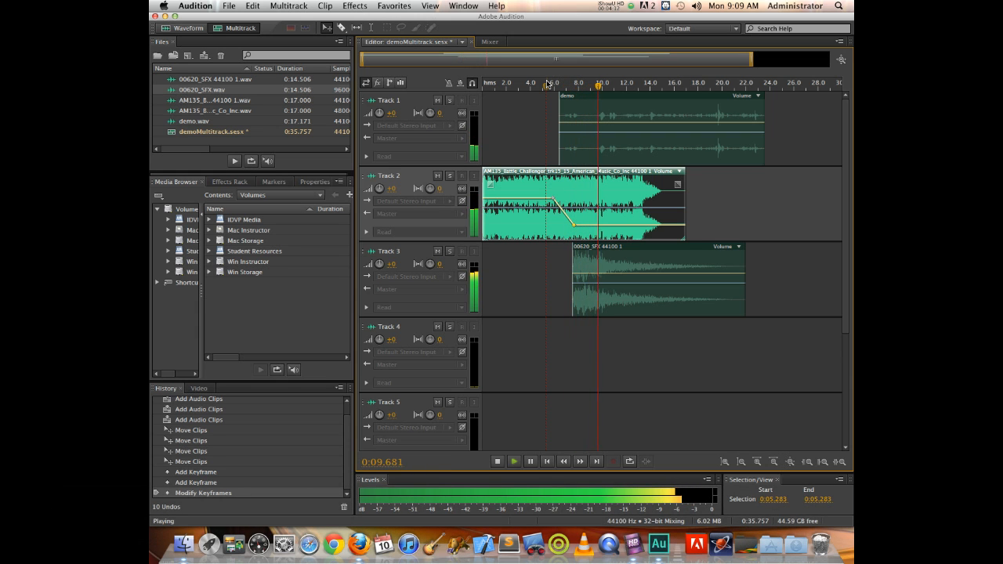
key("space")
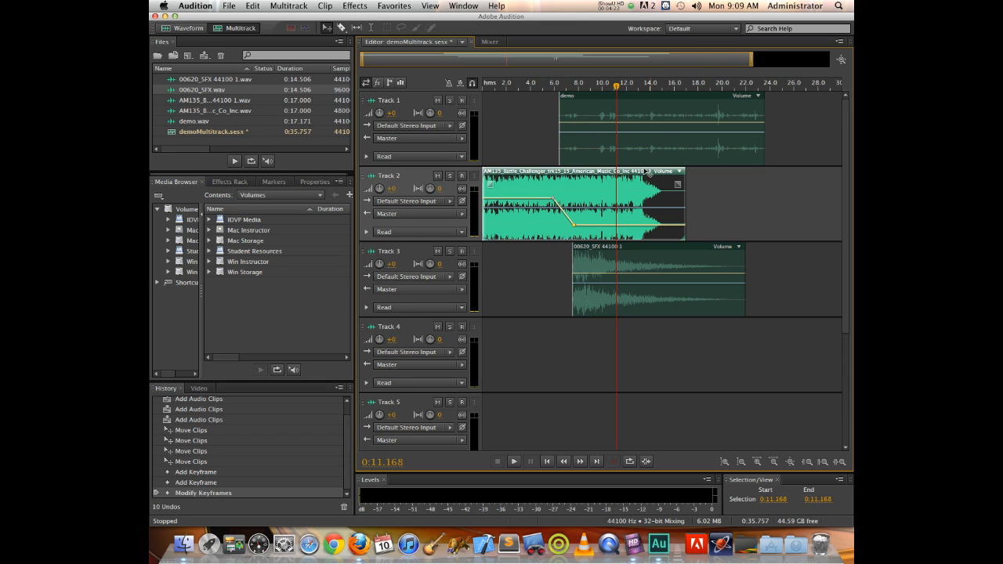
Step: Add volume keyframes at about 10.3 and 11 seconds on the music clip, raising the second one above the clip's starting level
left_click(607, 226)
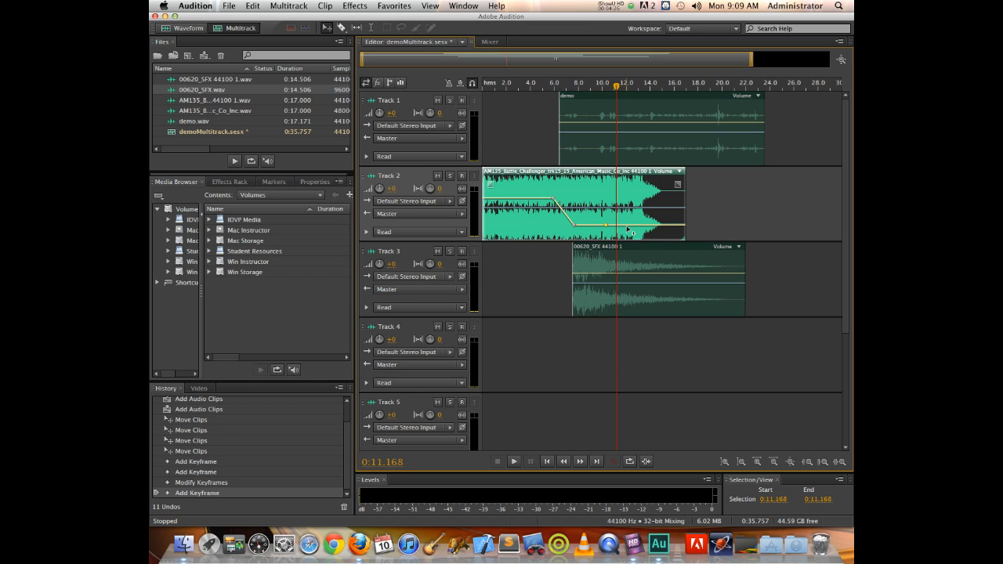
left_click_drag(632, 212, 615, 180)
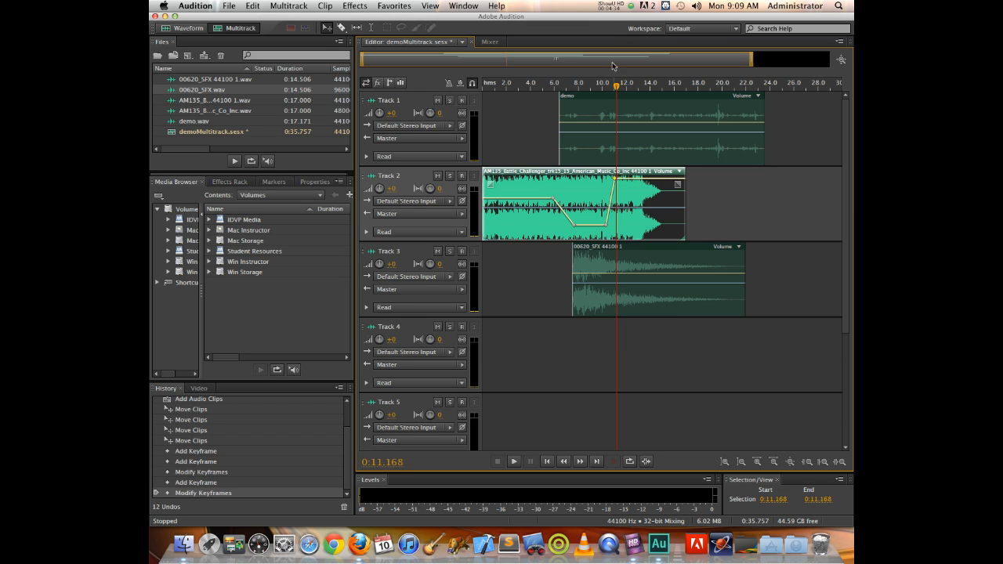
Step: Play the mix from about 0:09.2 and slightly lower the music clip's last volume keyframe at about 11 seconds
left_click(591, 85)
key("space")
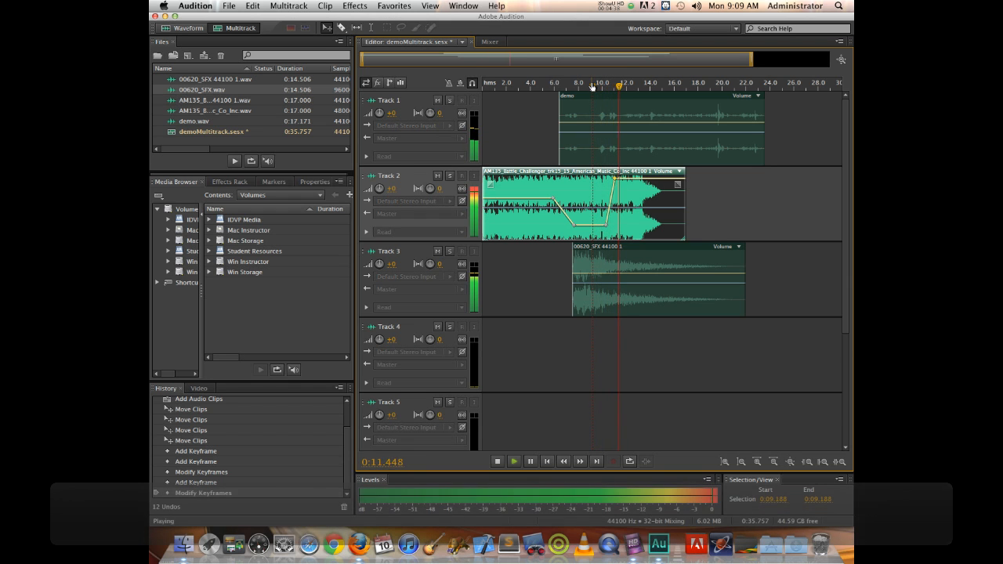
key("space")
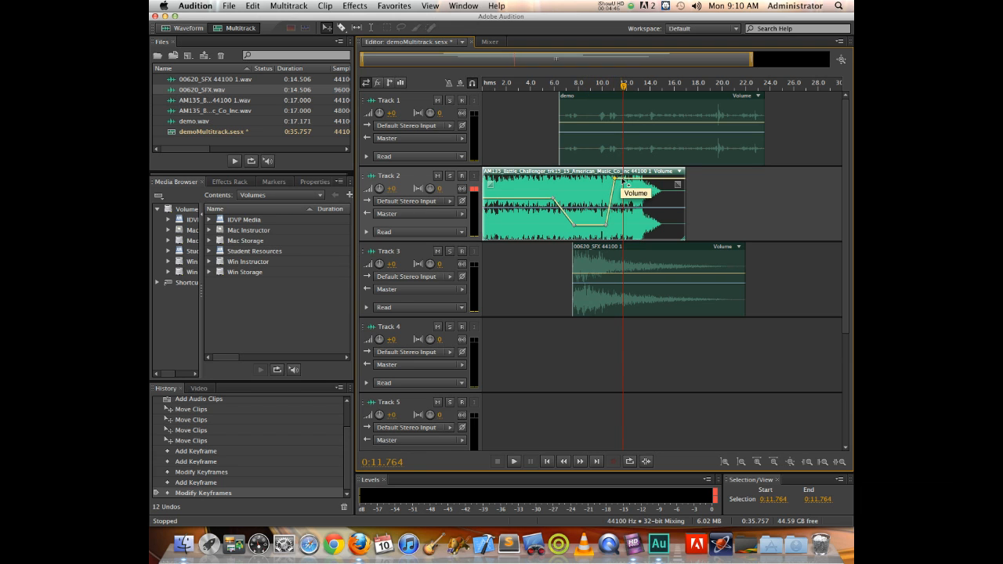
left_click_drag(614, 178, 615, 183)
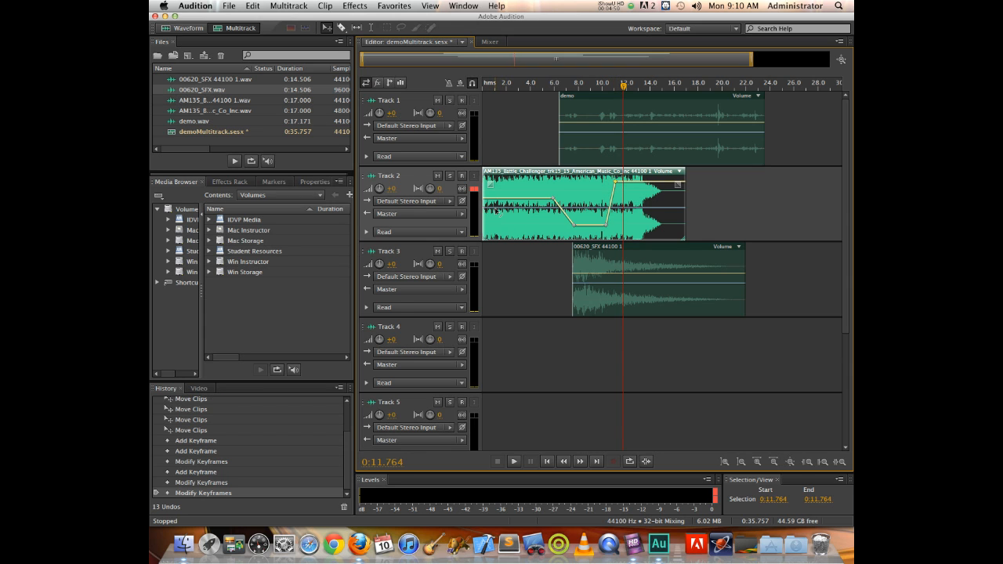
Step: Shape the music clip's pan envelope to run from its top limit at the clip start to its bottom limit at about 3 seconds
left_click_drag(495, 208, 519, 240)
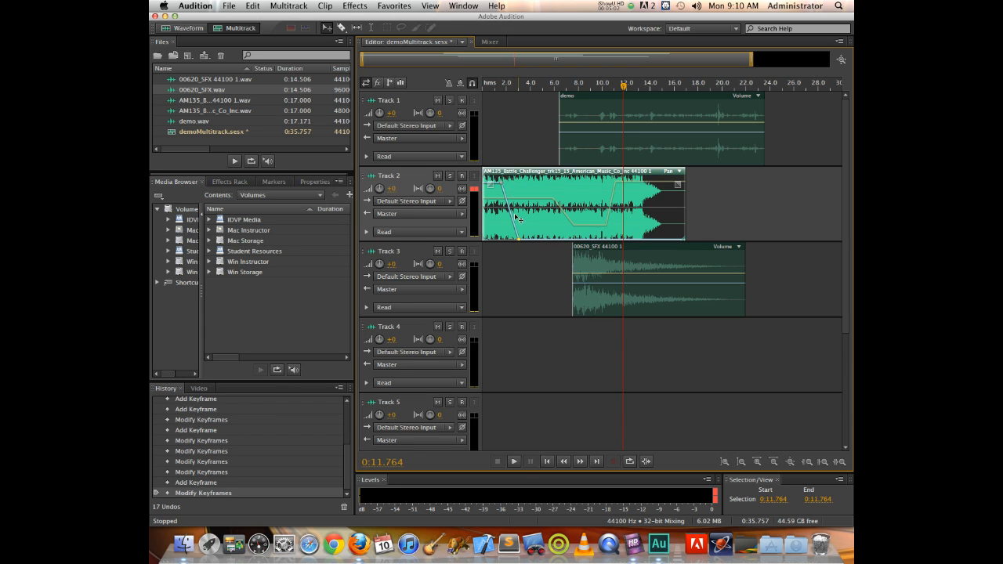
left_click_drag(501, 185, 484, 171)
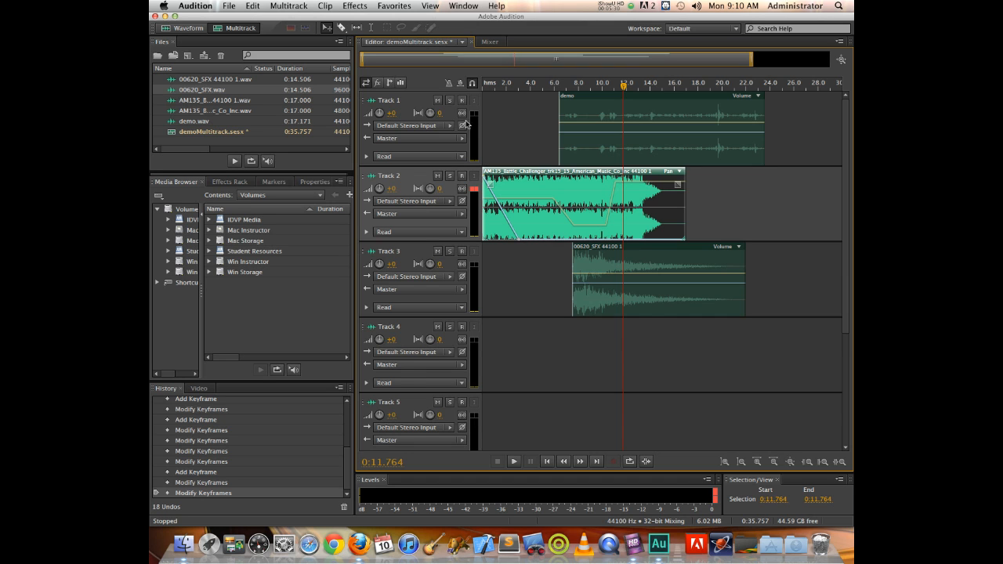
Step: Play the session from the beginning to hear the music's panning change
left_click_drag(493, 85, 472, 83)
key("space")
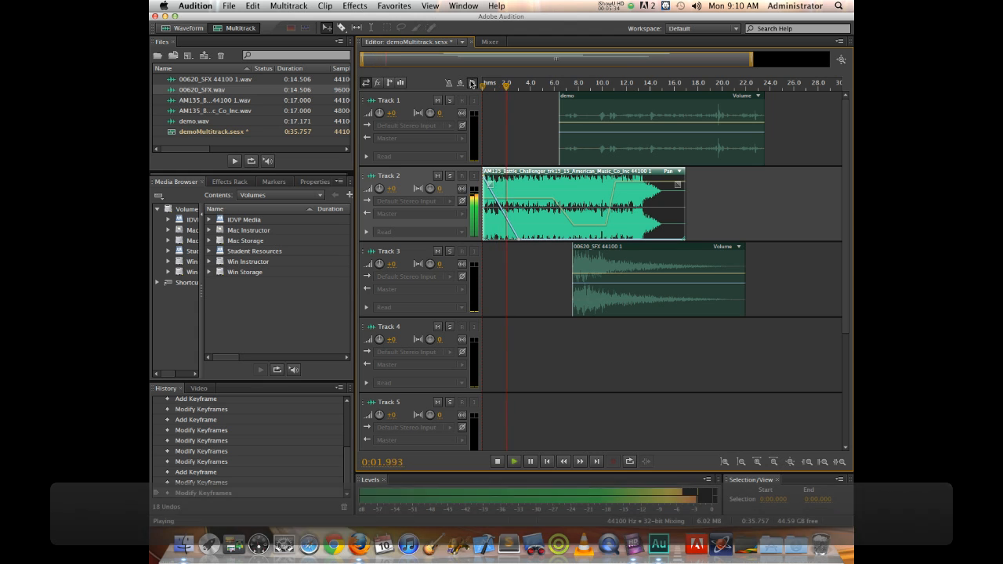
key("space")
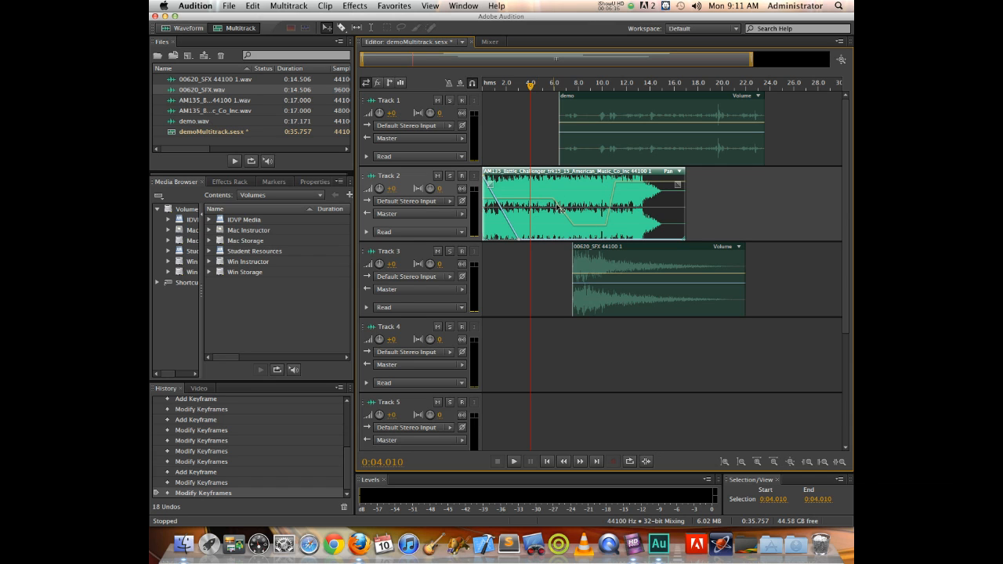
Step: Move the Track 3 SFX clip to the session start and add another 00620_SFX.wav to Track 4 at about 5.5 seconds
left_click(597, 250)
left_click_drag(597, 250, 507, 248)
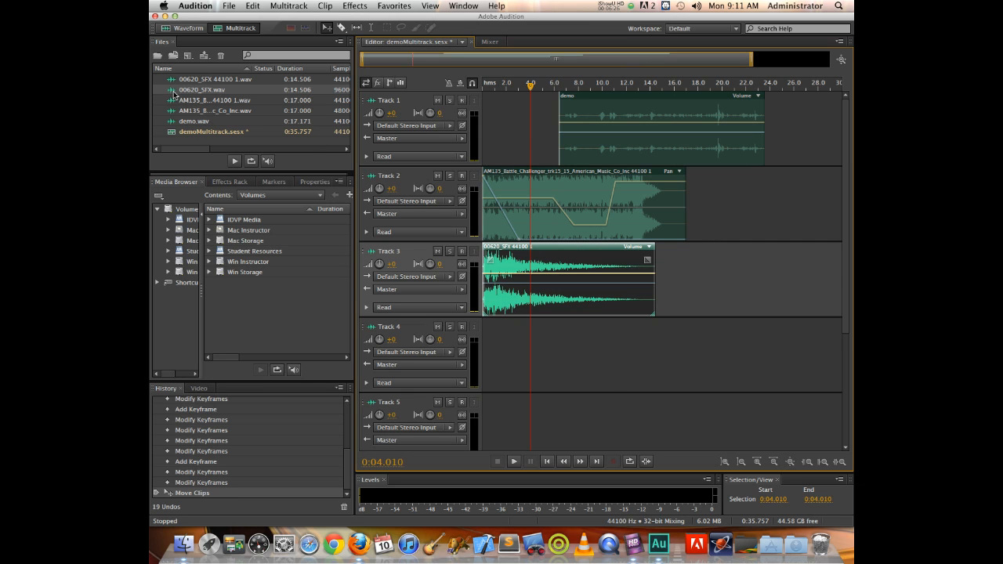
left_click_drag(177, 91, 563, 325)
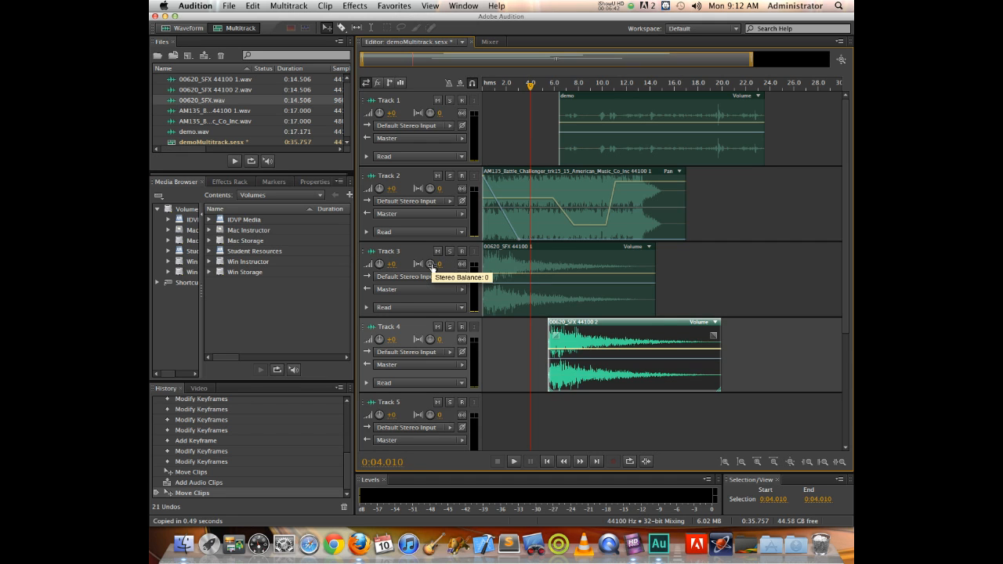
Step: Set the stereo balance of Track 3 to R100 and Track 4 to L100
left_click_drag(430, 266, 539, 133)
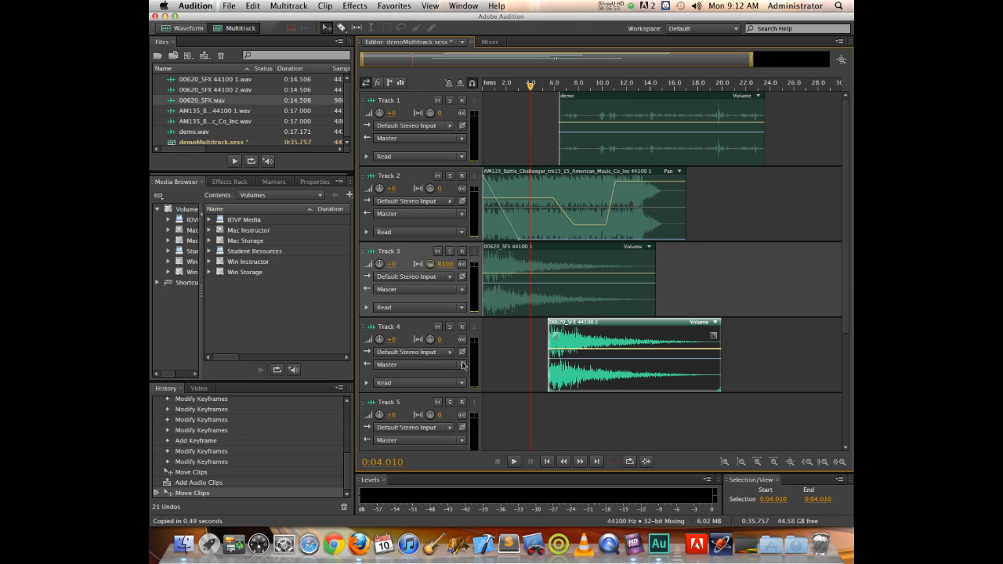
left_click_drag(439, 343, 361, 480)
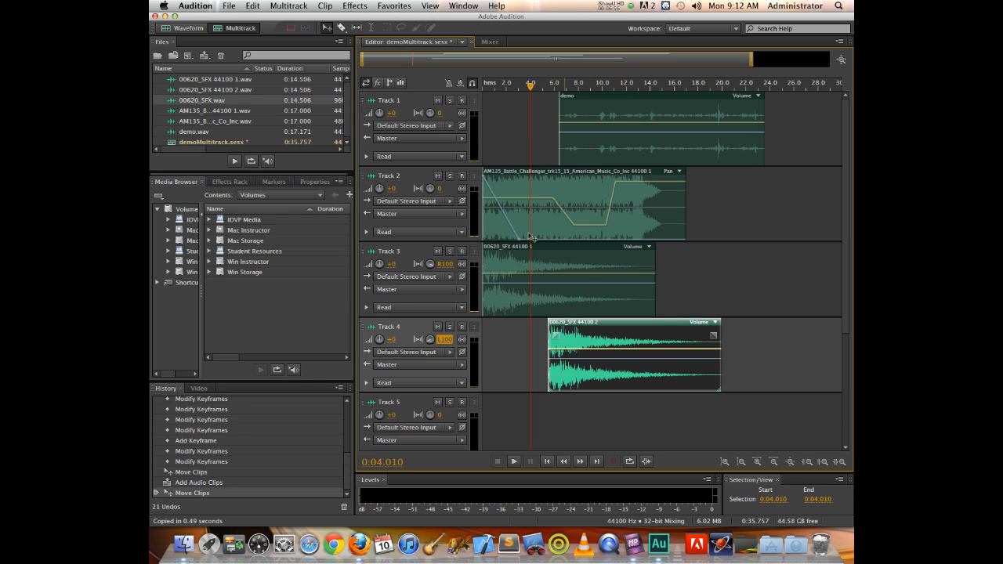
Step: Mute Tracks 1 and 2 and play the session from the beginning to hear the oppositely panned sound effects
left_click(437, 175)
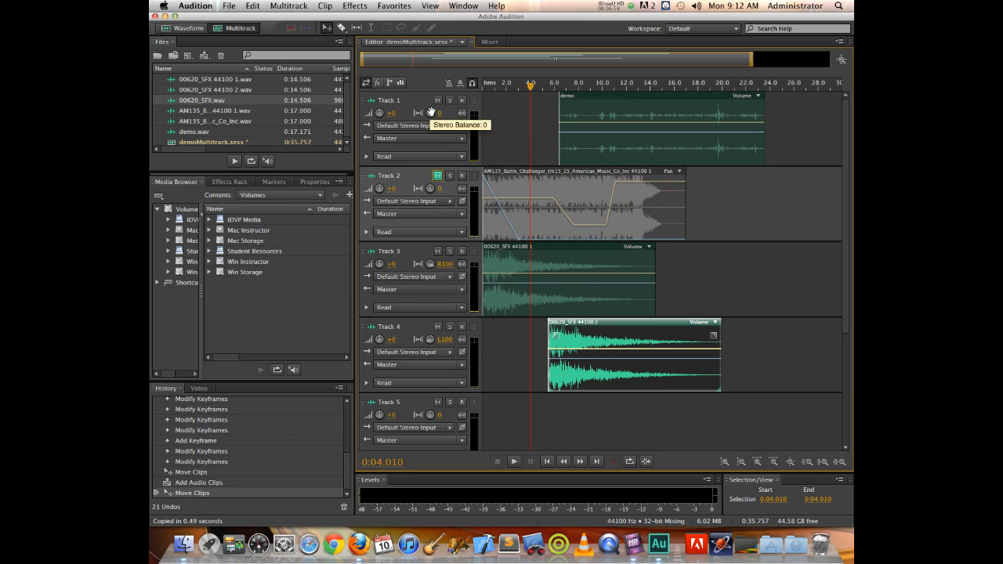
left_click(437, 100)
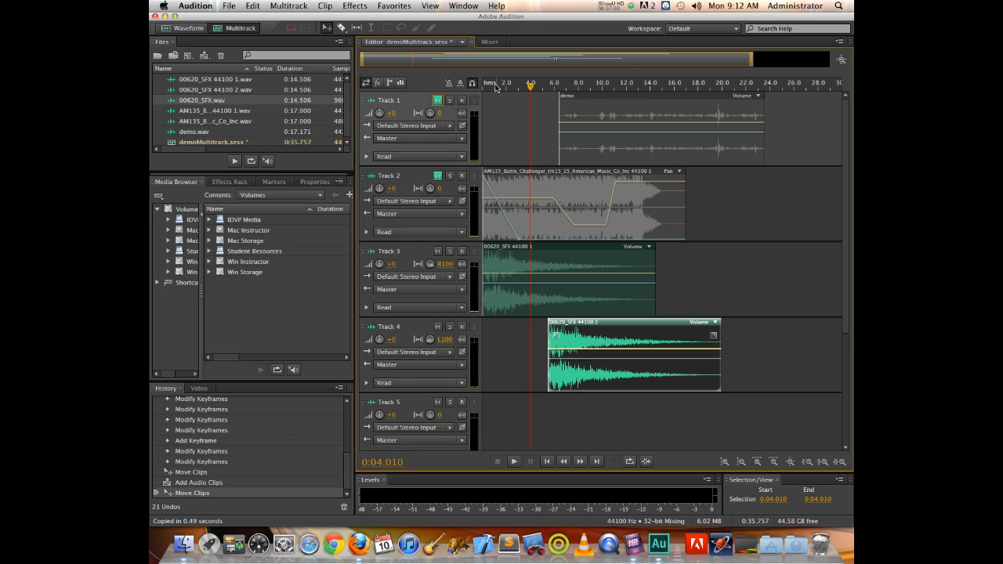
key("Home")
key("space")
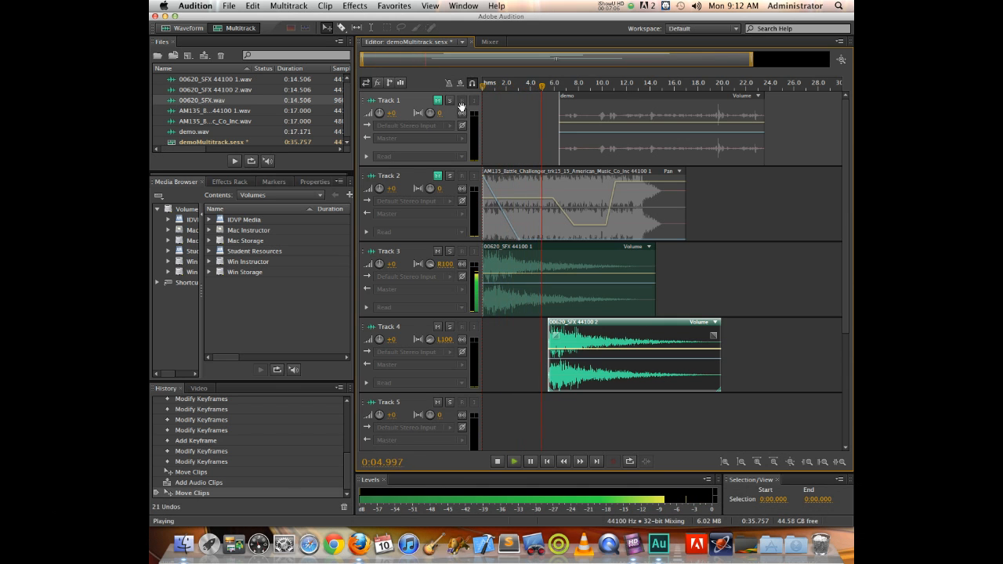
key("space")
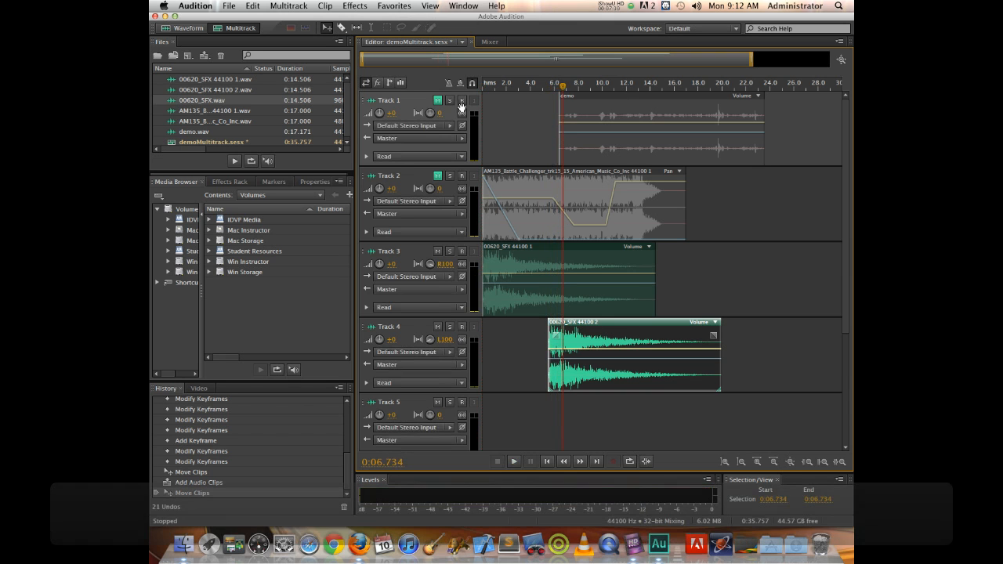
Step: Move the Track 4 SFX clip to start at about 1.5 seconds and unmute Tracks 1 and 2
left_click_drag(598, 327, 550, 323)
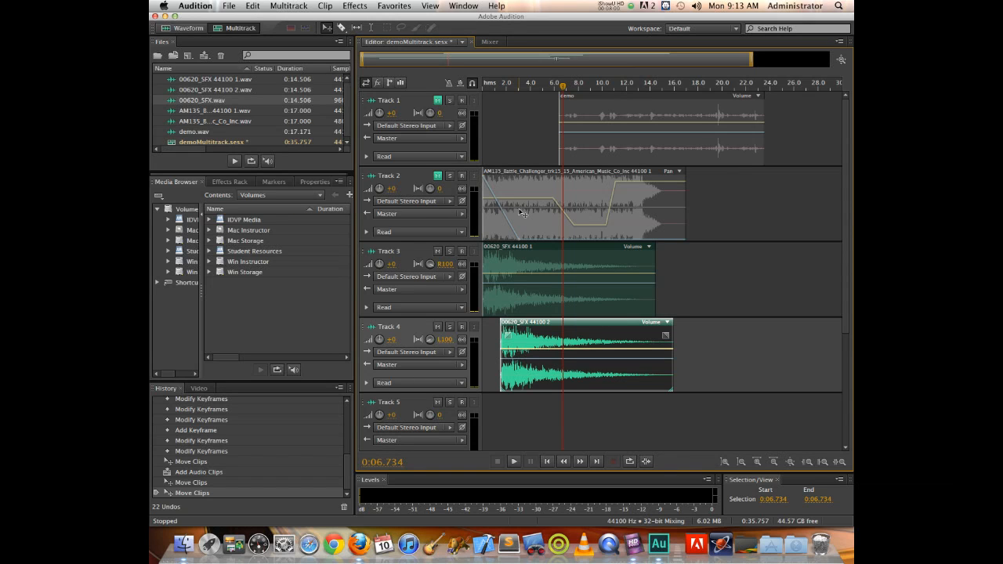
left_click(534, 416)
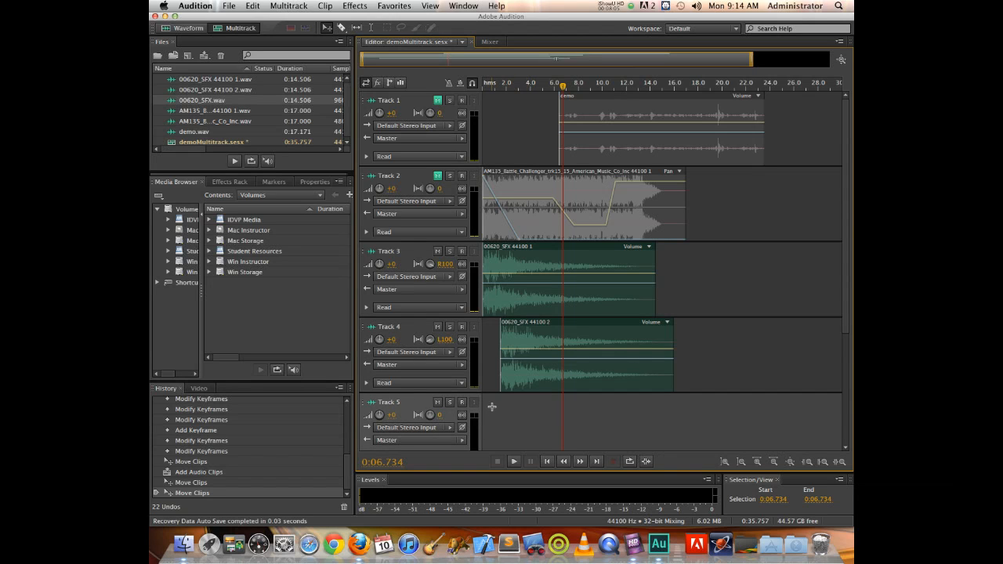
left_click(437, 176)
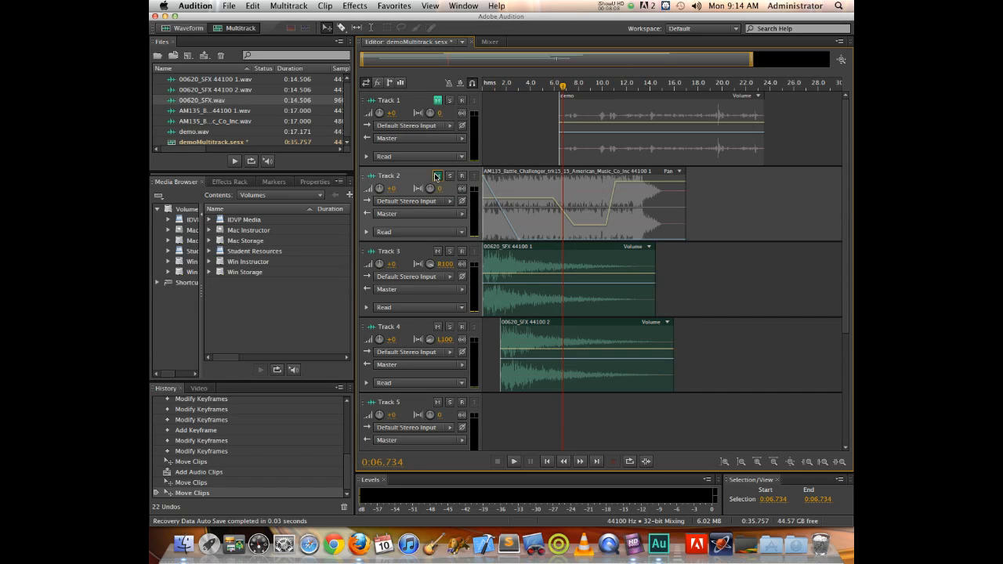
left_click(437, 100)
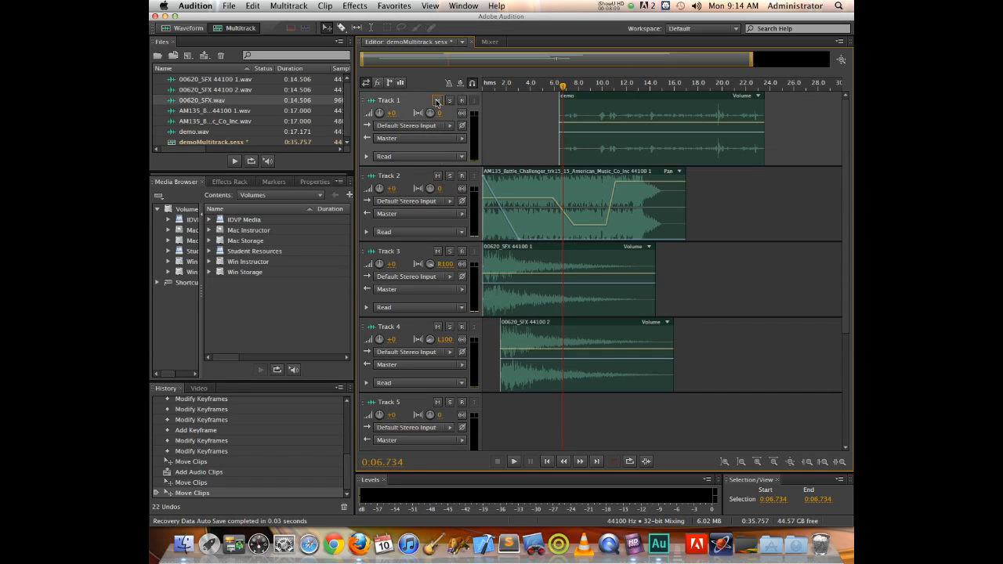
Step: Arm Track 5 for recording and record a voice take of about 3 seconds starting at 0:06.734
left_click(461, 402)
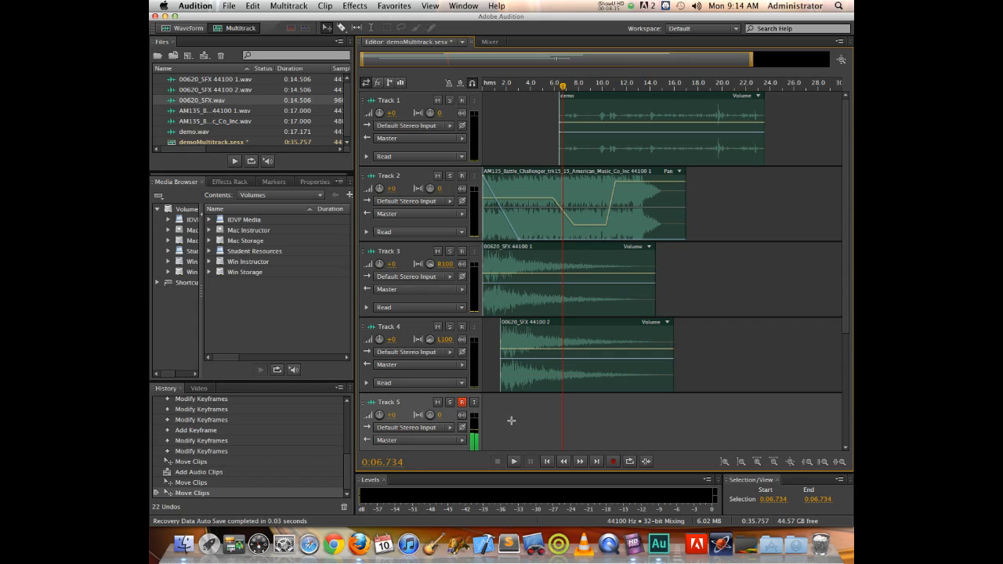
left_click(755, 348)
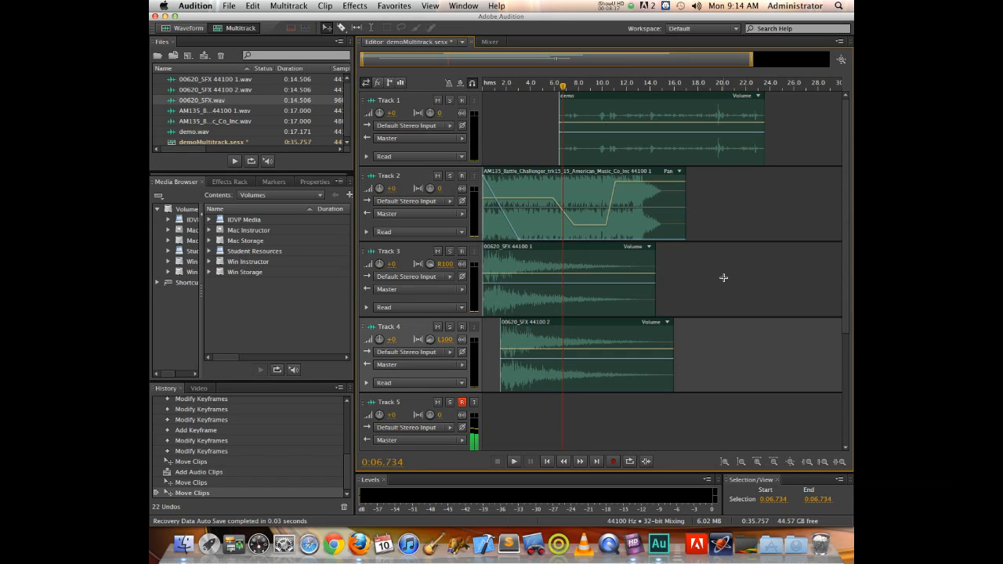
left_click(723, 277)
left_click(712, 188)
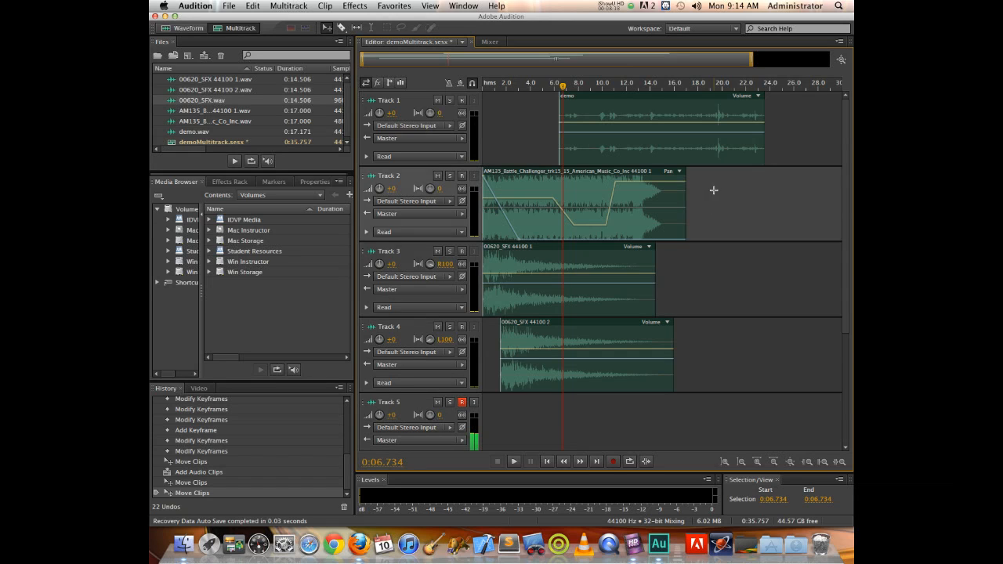
left_click(514, 431)
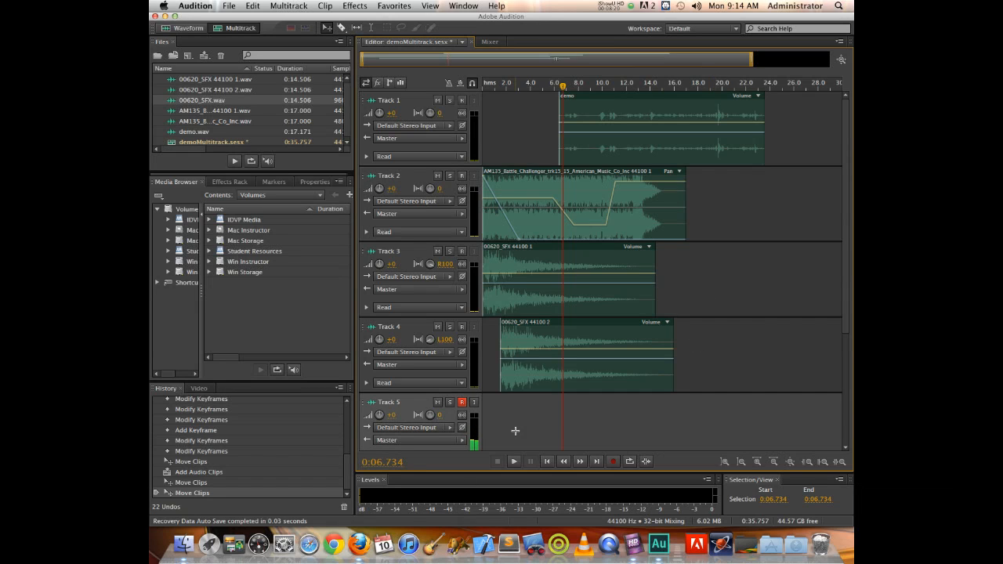
left_click(614, 461)
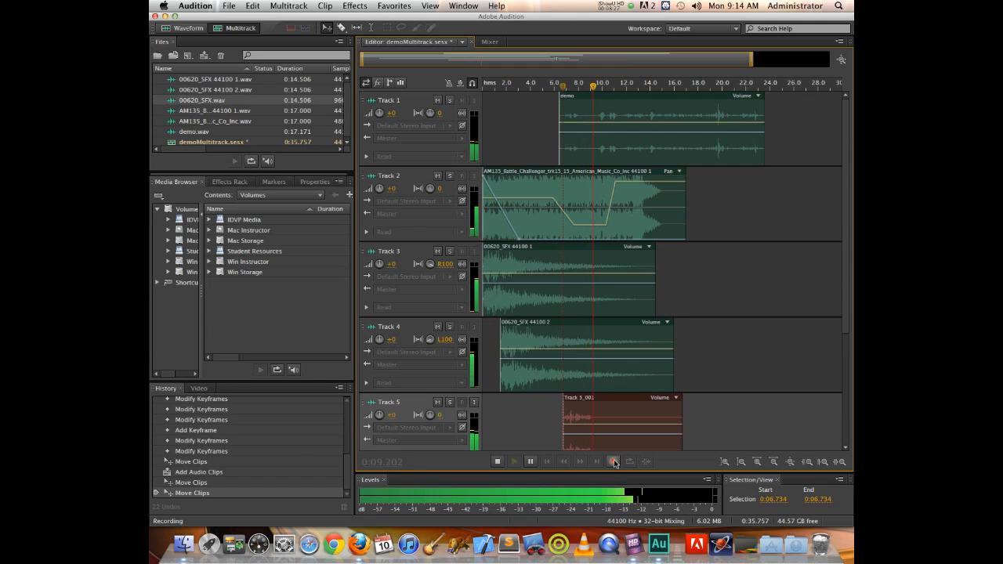
left_click(614, 461)
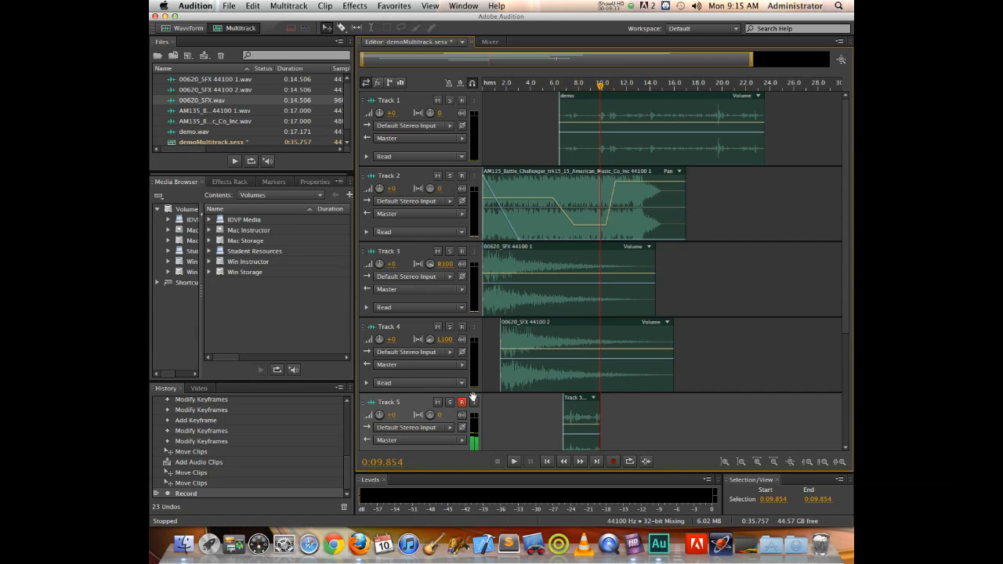
Step: Solo Track 5 and record a second voice take from 0:12.916 to about 0:18.125
left_click(448, 402)
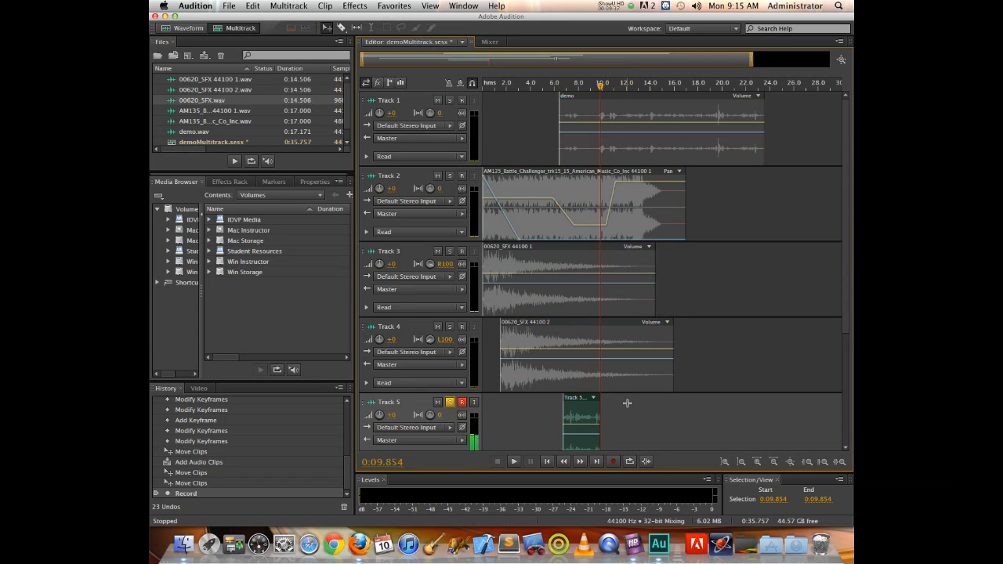
mouse_move(636, 84)
left_mouse_down()
mouse_move(647, 88)
mouse_move(637, 87)
left_mouse_up()
key("shift+space")
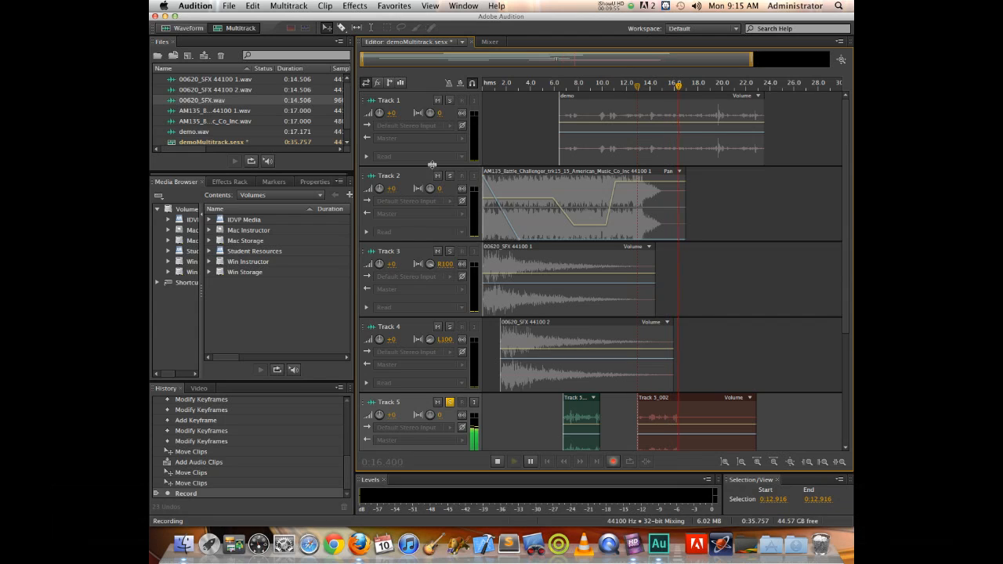
key("space")
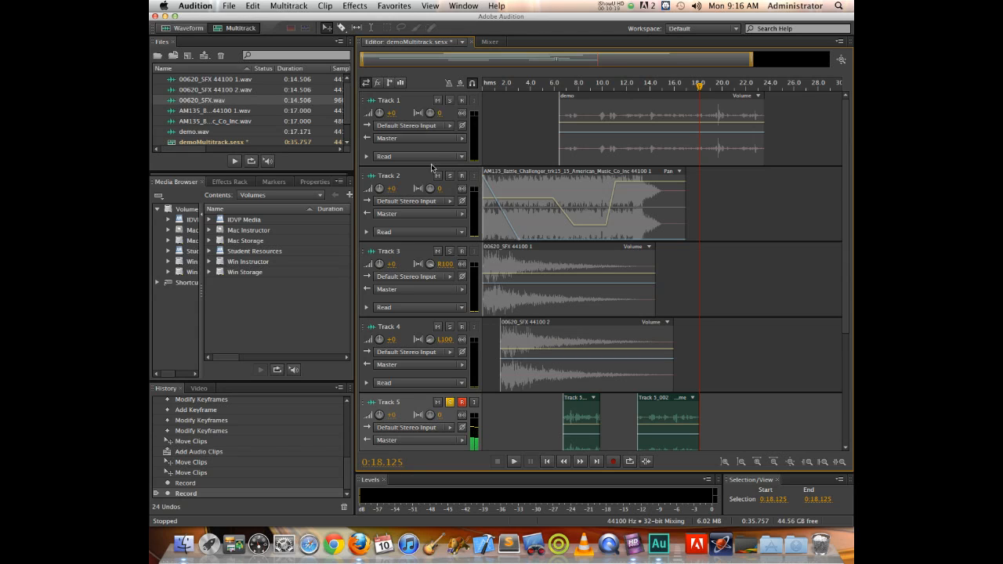
Step: Move the second Track 5 take to start at about 12 seconds and record a third take from 0:18.125 to 0:28.687
left_click_drag(664, 401, 657, 427)
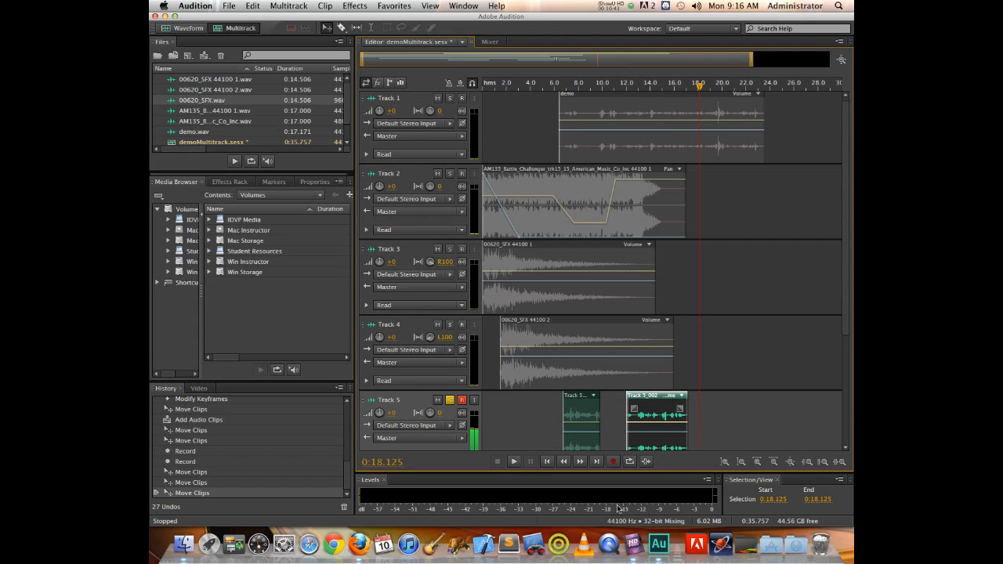
left_click(613, 462)
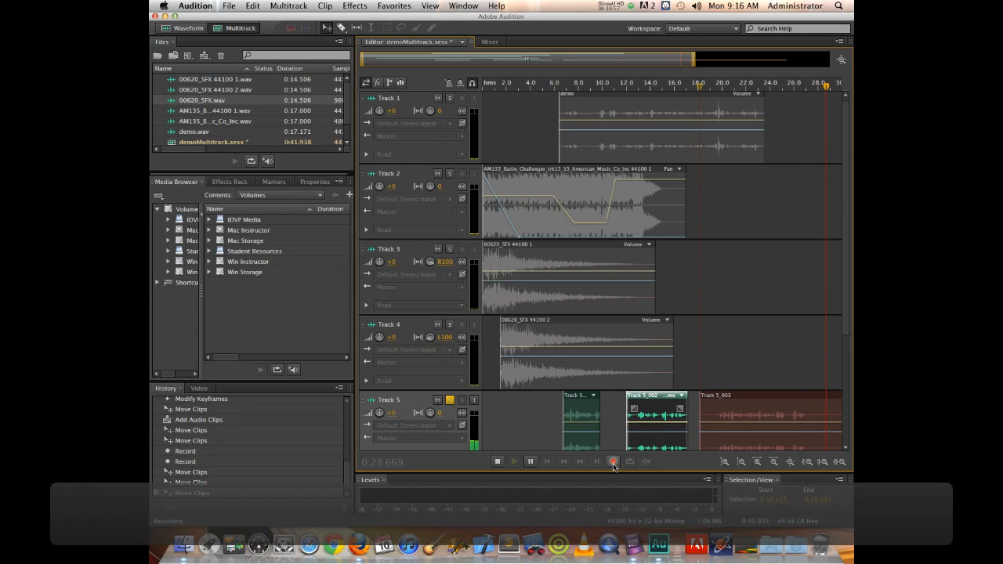
left_click(613, 462)
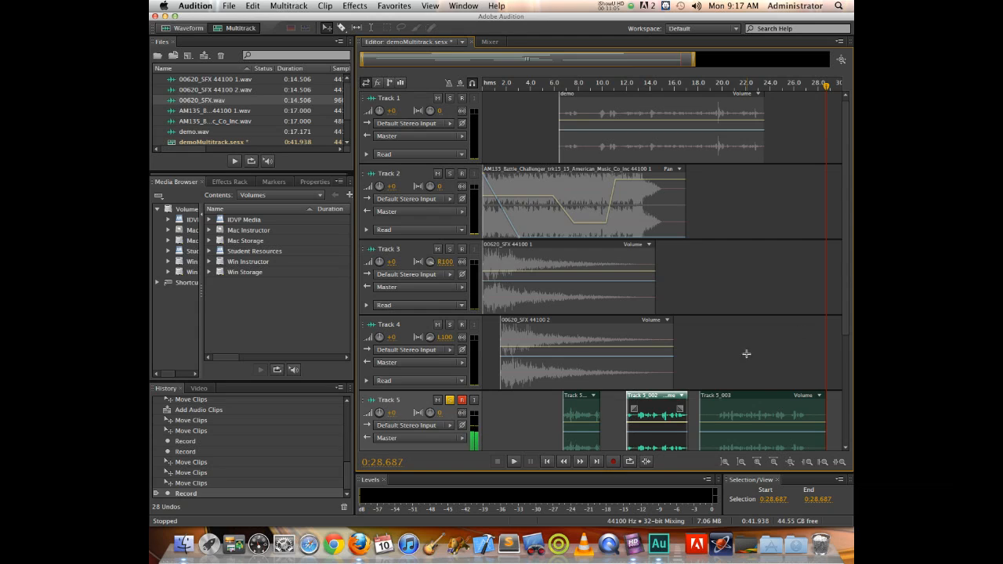
Step: Move the third Track 5 take against the end of the second and record two short takes starting at 0:28.687 and 0:32.121
left_click_drag(768, 399, 757, 400)
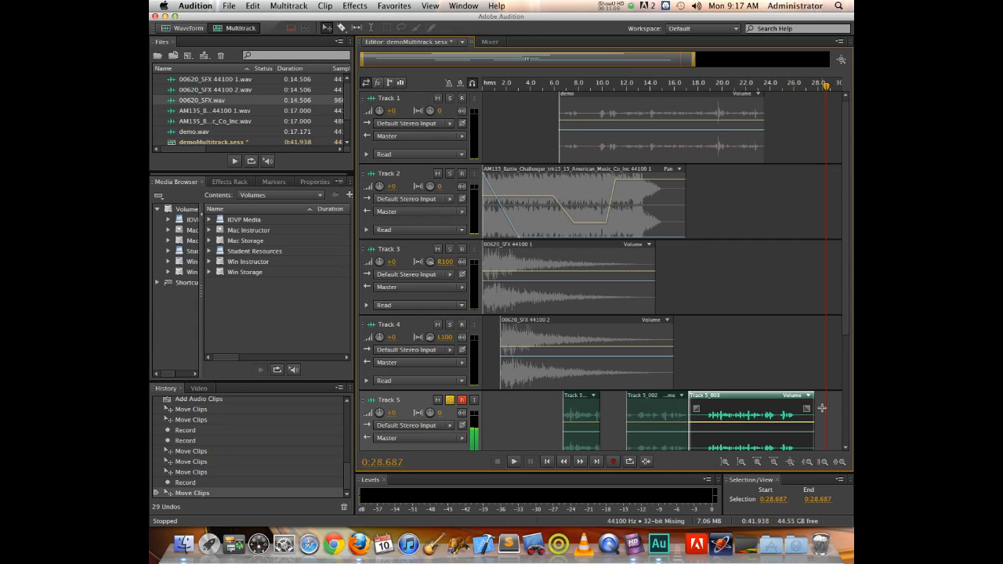
left_click(613, 462)
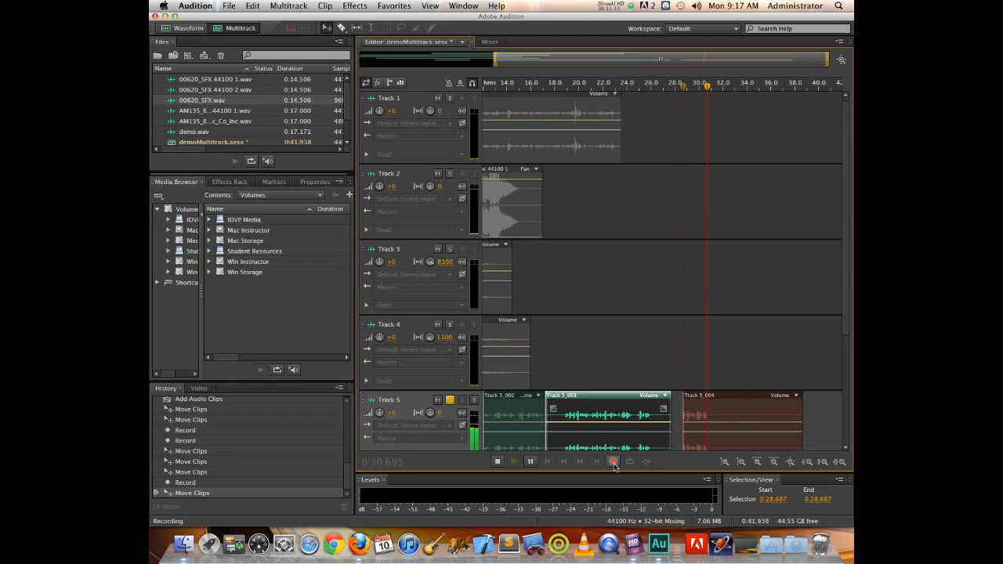
left_click(614, 462)
key("space")
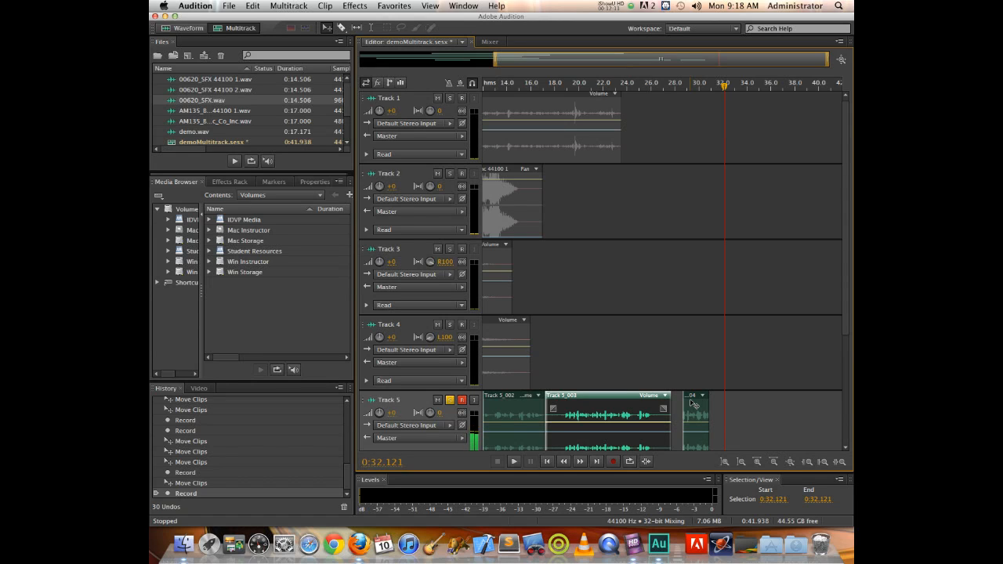
left_click(613, 461)
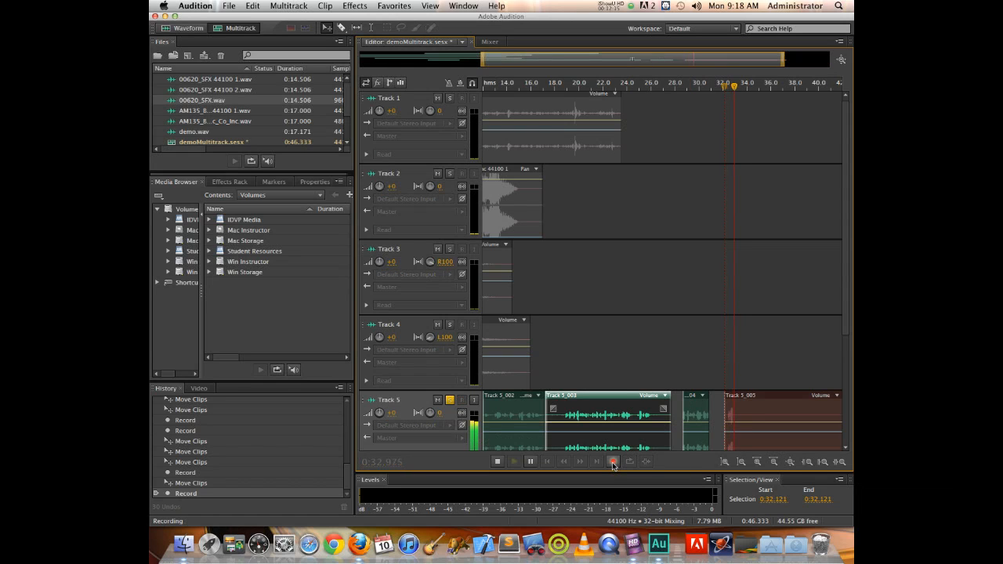
key("space")
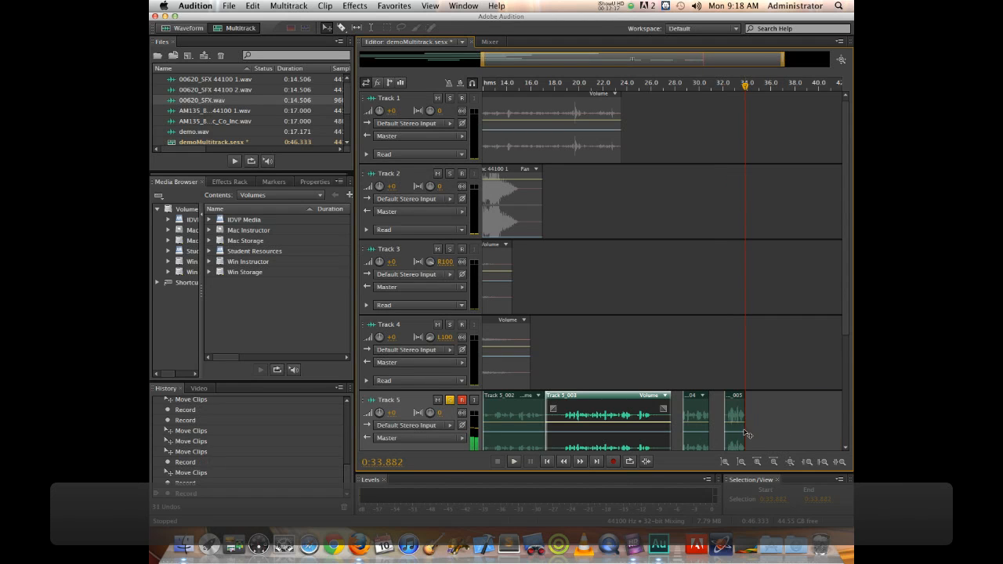
Step: Open the Track 5_005 take in the waveform editor, play its opening, and return to the multitrack session
double_click(730, 409)
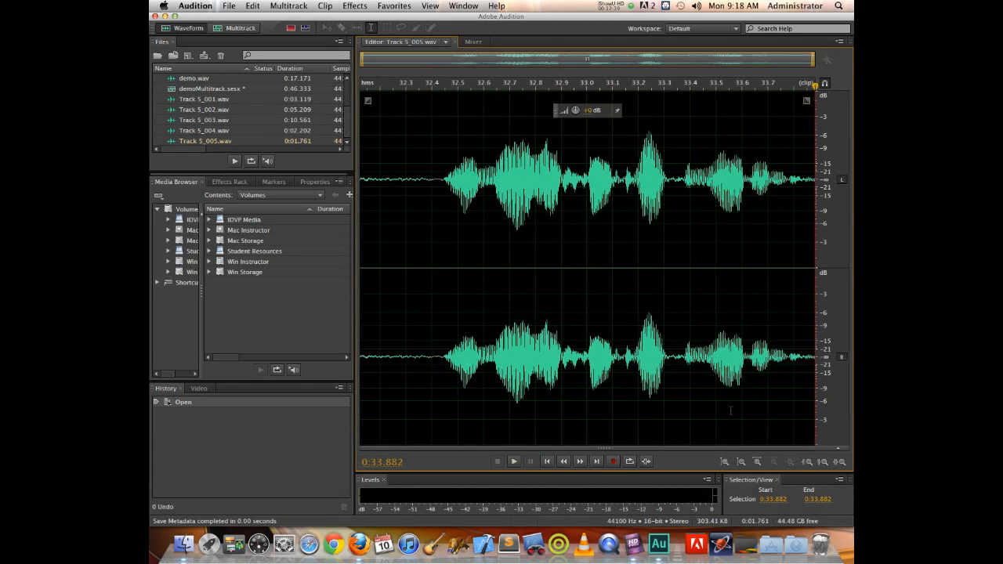
left_click(400, 166)
key("space")
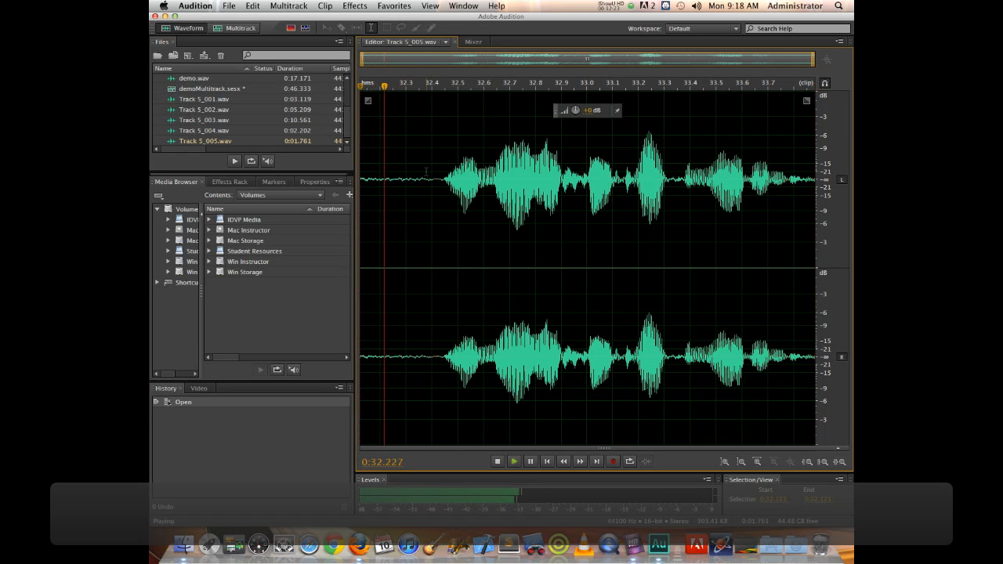
key("space")
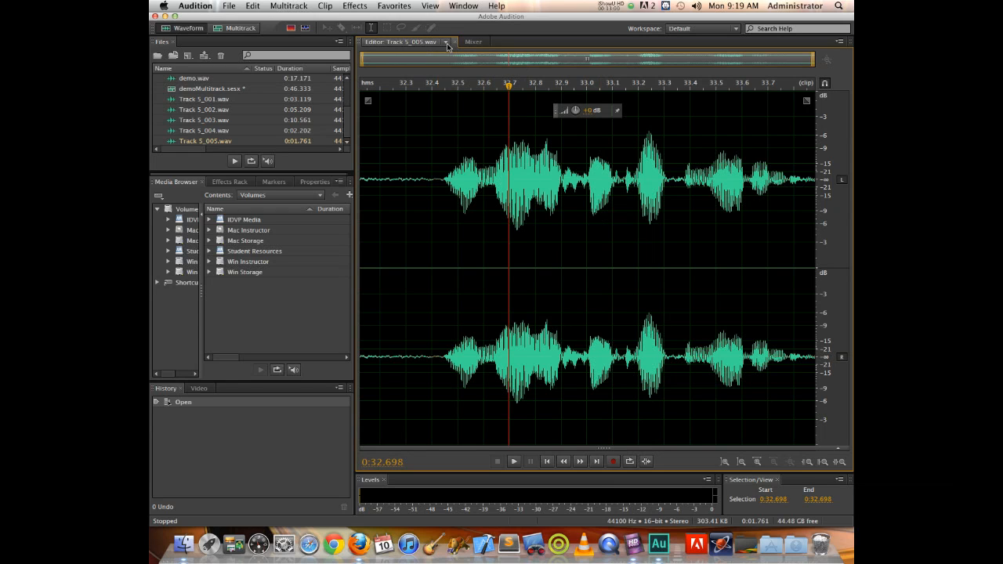
left_click(246, 30)
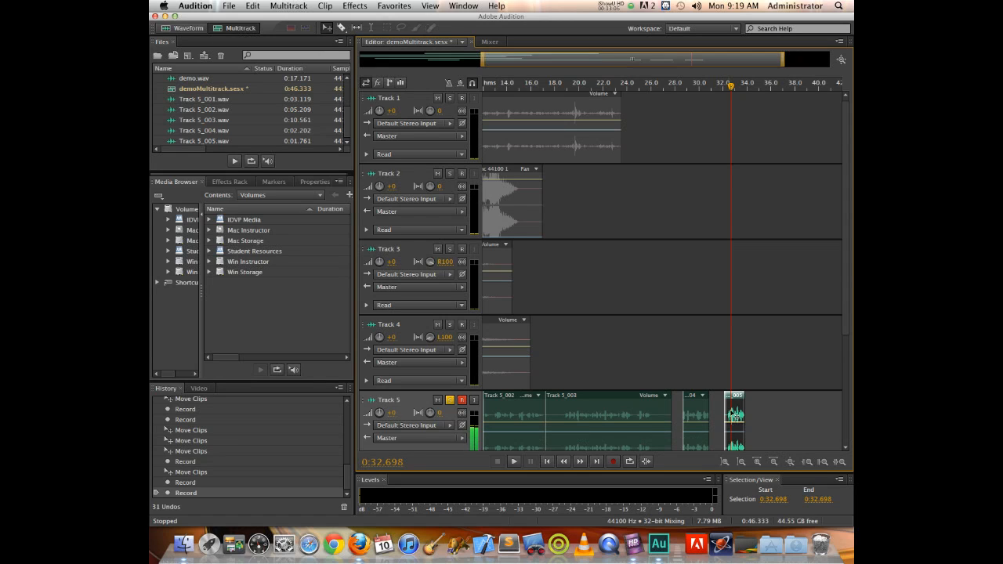
Step: Reopen the Track 5_005 take as a waveform and delete its leading silence from 0:32.121 to 0:32.424, suppressing further session-reference alerts
double_click(735, 415)
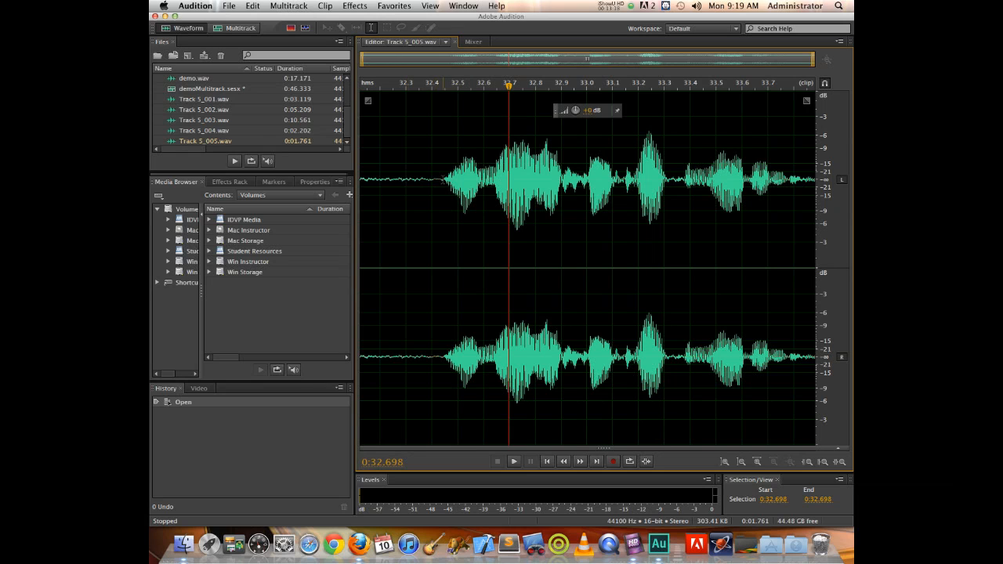
left_click_drag(441, 235, 361, 235)
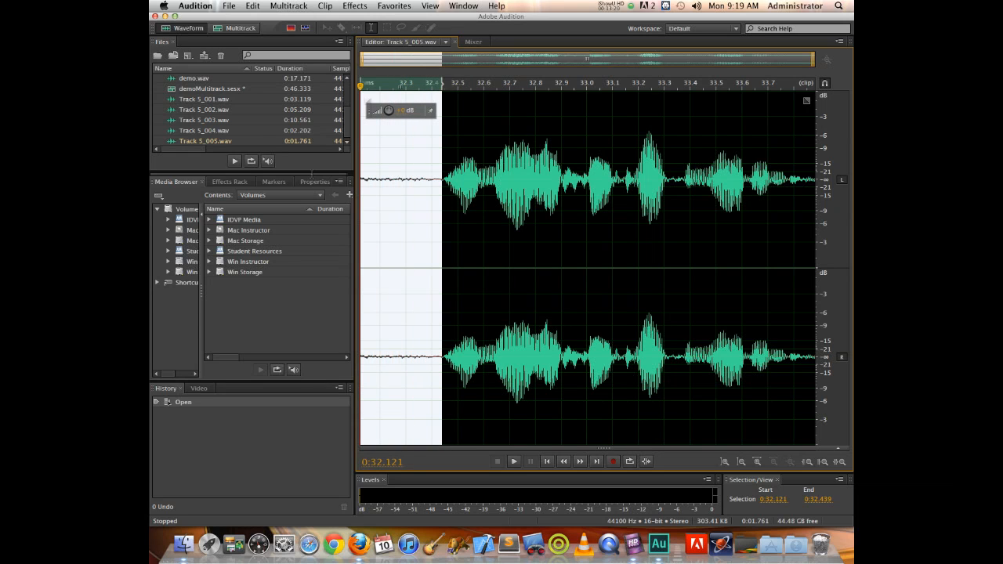
left_click(442, 237)
left_click_drag(436, 206, 348, 198)
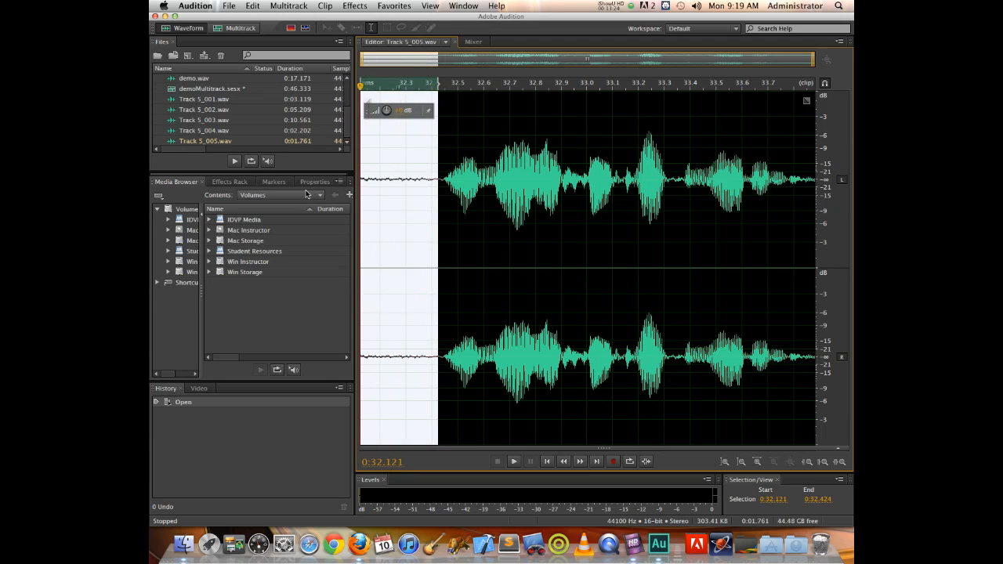
key("Delete")
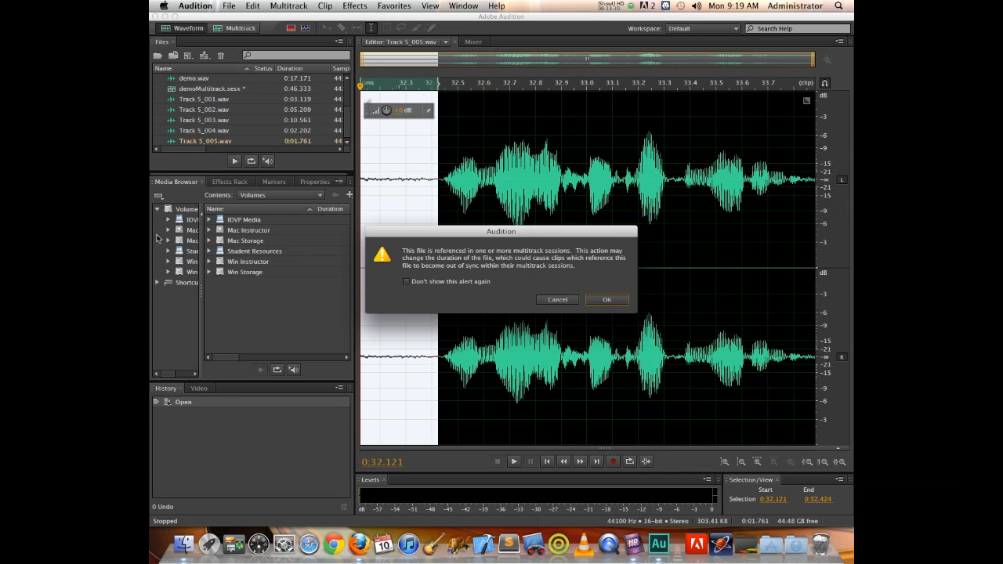
left_click(423, 282)
left_click(589, 301)
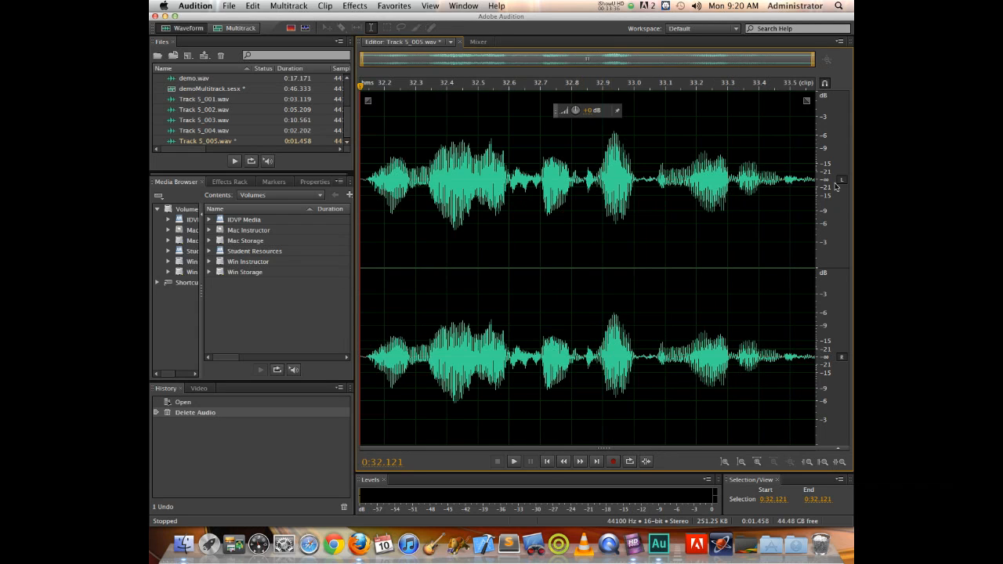
left_click(759, 150)
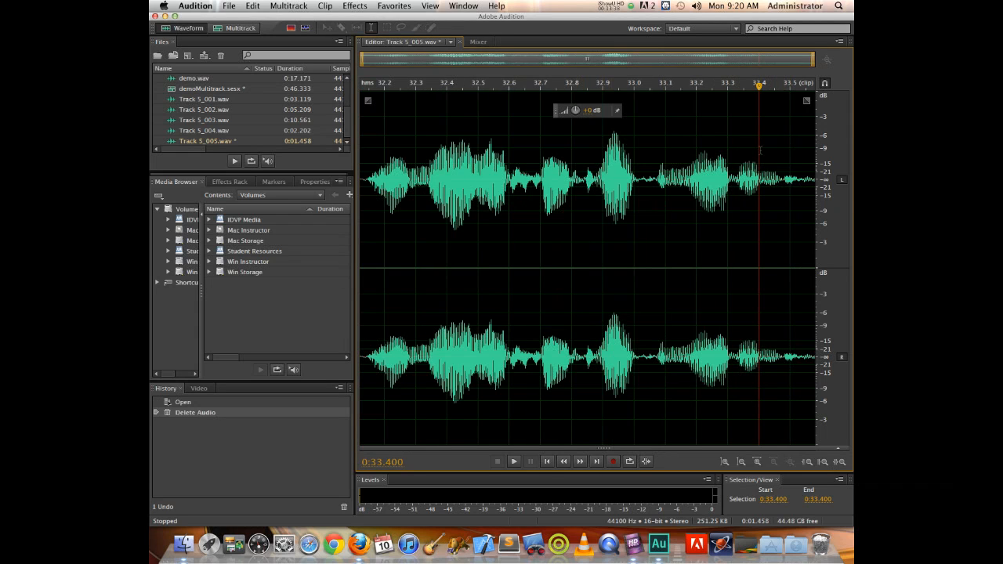
Step: Play the end of the Track 5_005 take and delete its tail from 0:33.474 to 0:33.580
key("space")
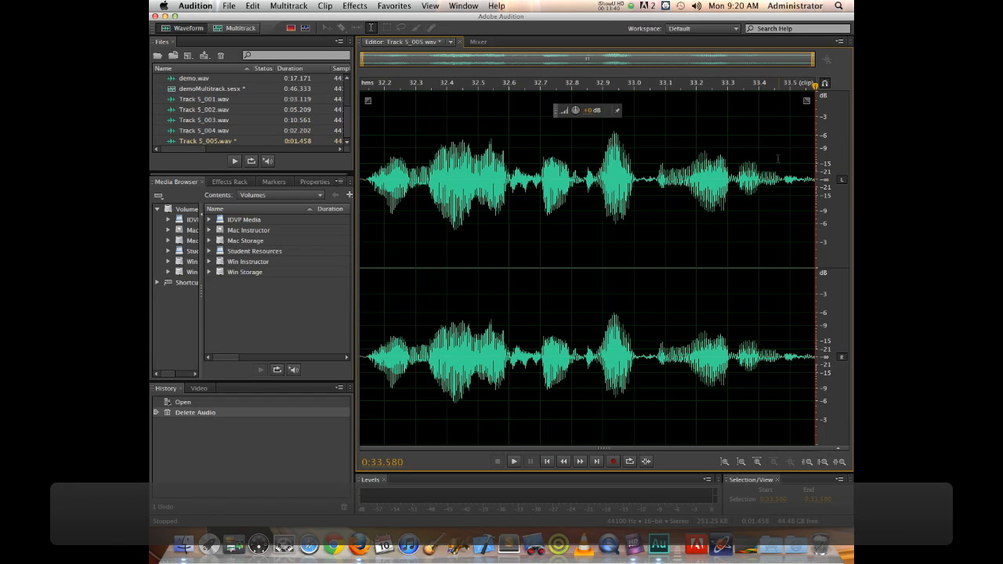
left_click_drag(781, 161, 850, 179)
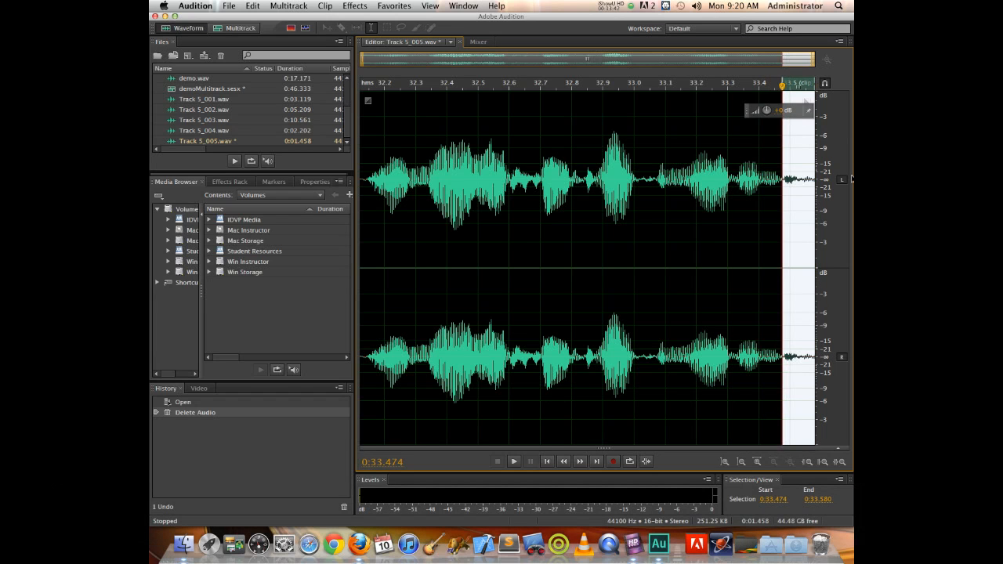
key("Delete")
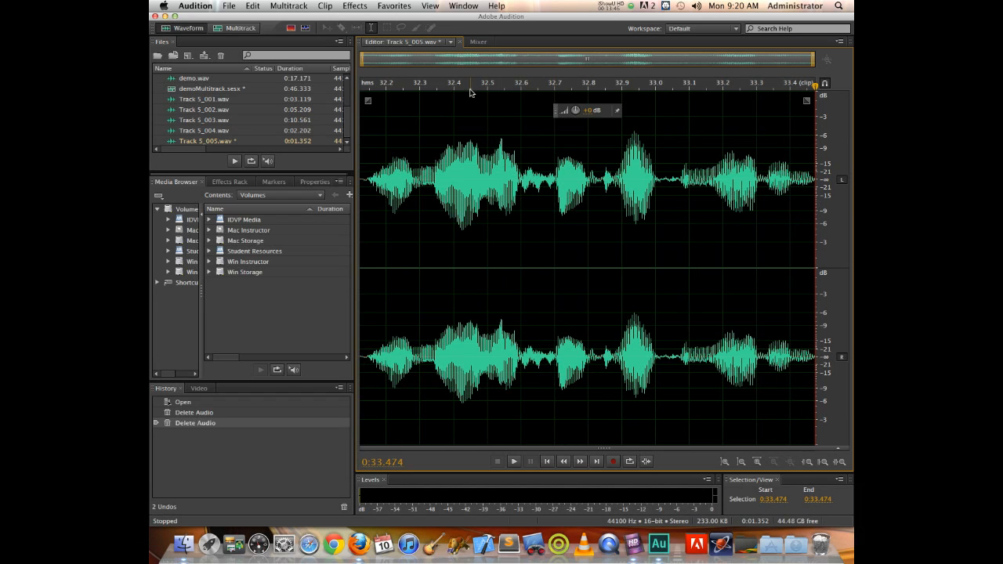
Step: Delete the audio from 0:32.700 to 0:32.839 in the Track 5_005 take and play back across the cut
left_click(555, 127)
left_click_drag(556, 127, 600, 130)
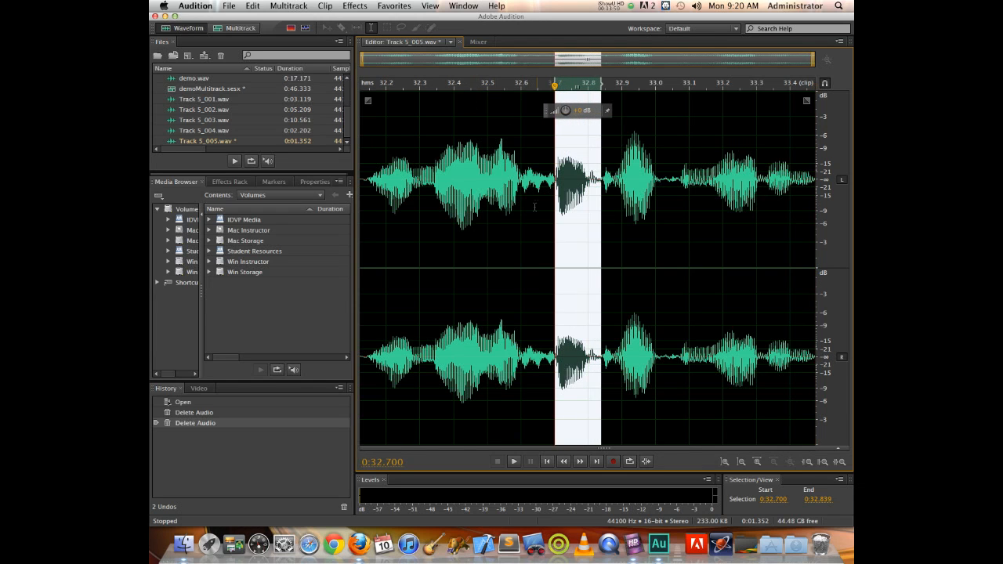
key("Delete")
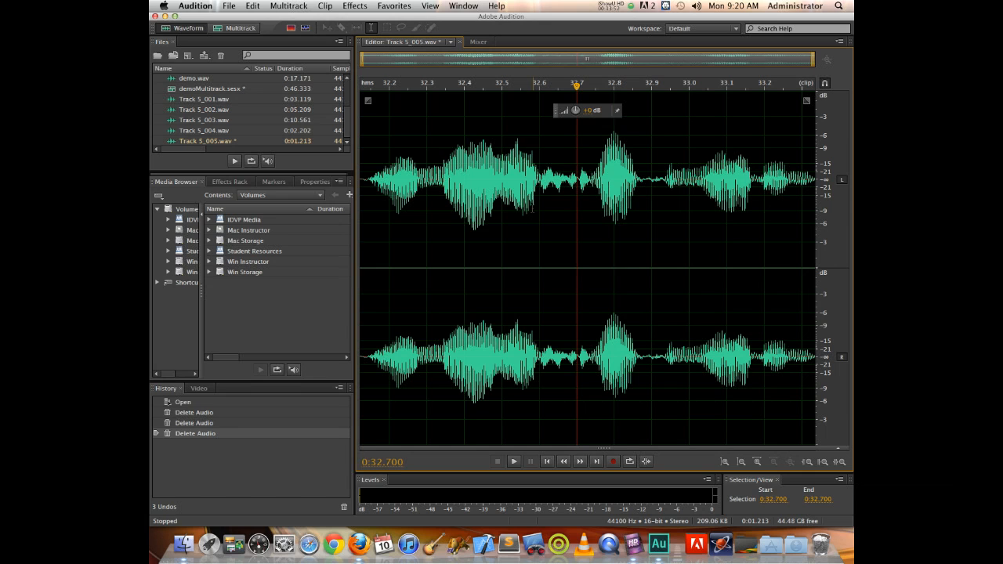
left_click(516, 119)
key("space")
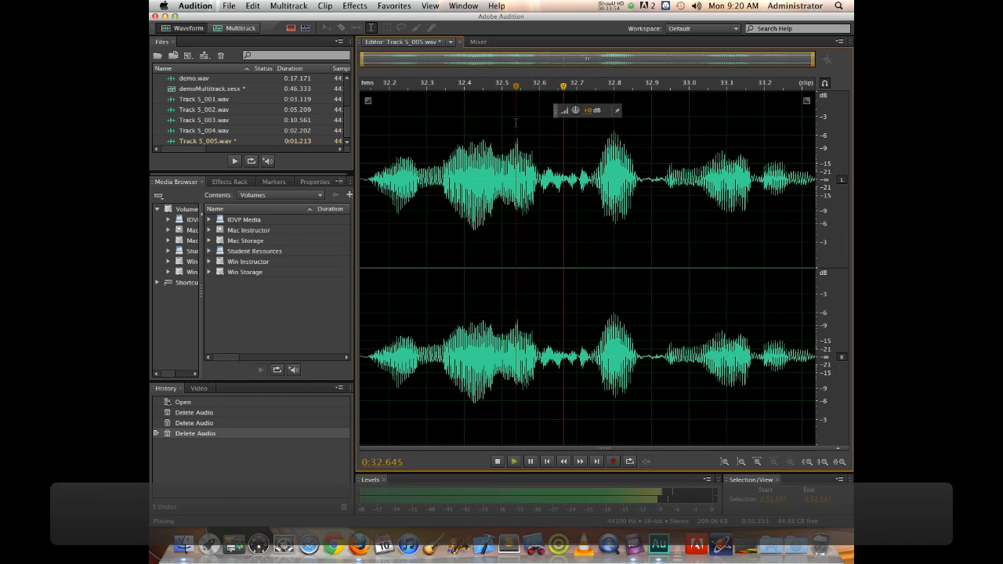
left_click(570, 151)
key("space")
key("space")
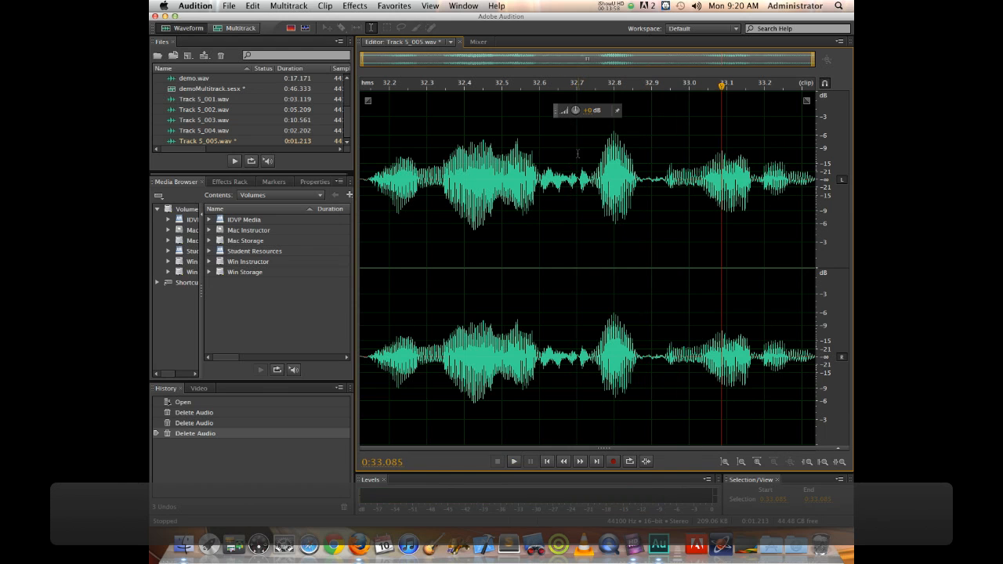
Step: Lower the volume of the leftover sound between 0:32.700 and 0:32.751, then clear the selection
left_click_drag(576, 153, 595, 153)
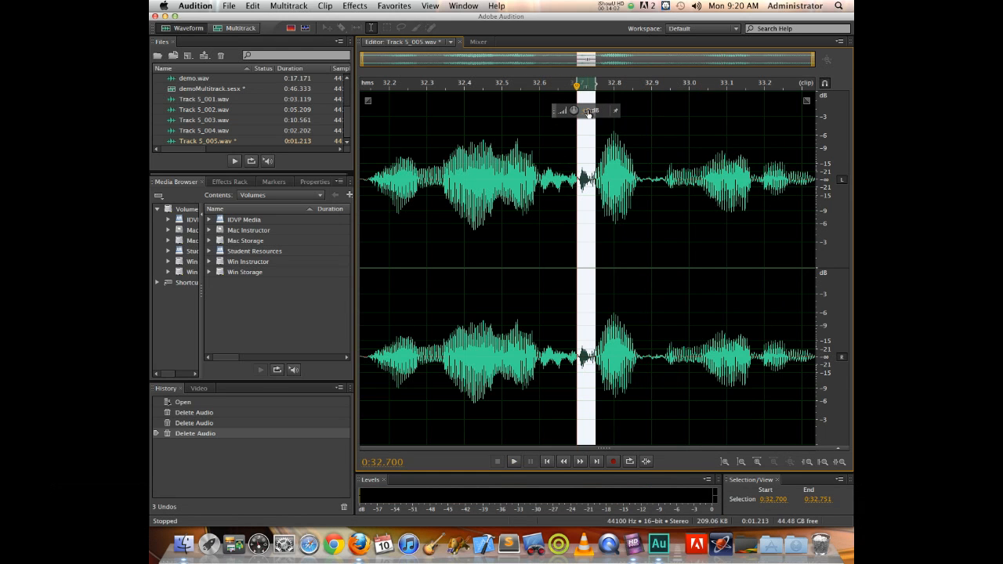
left_click_drag(589, 112, 556, 114)
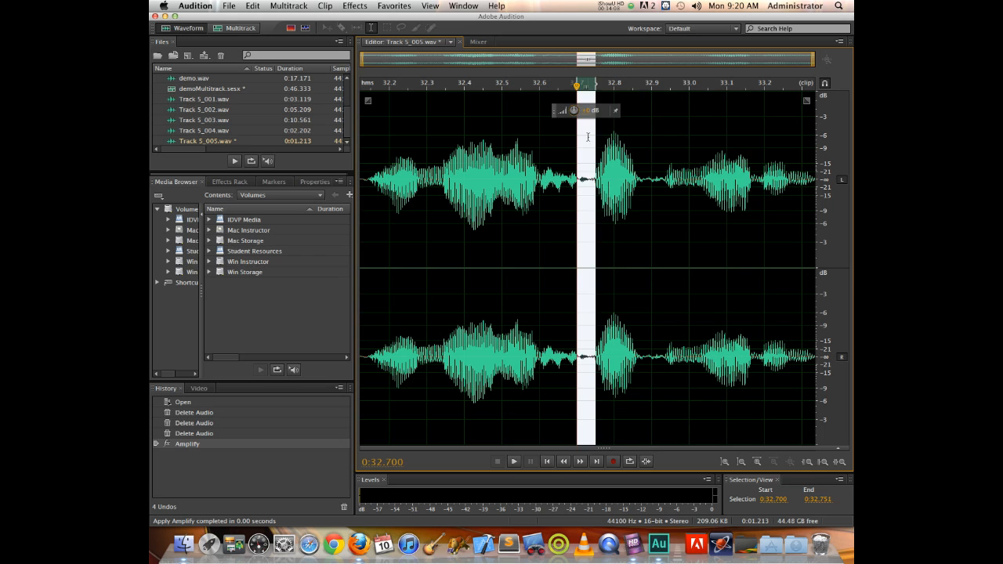
left_click(587, 137)
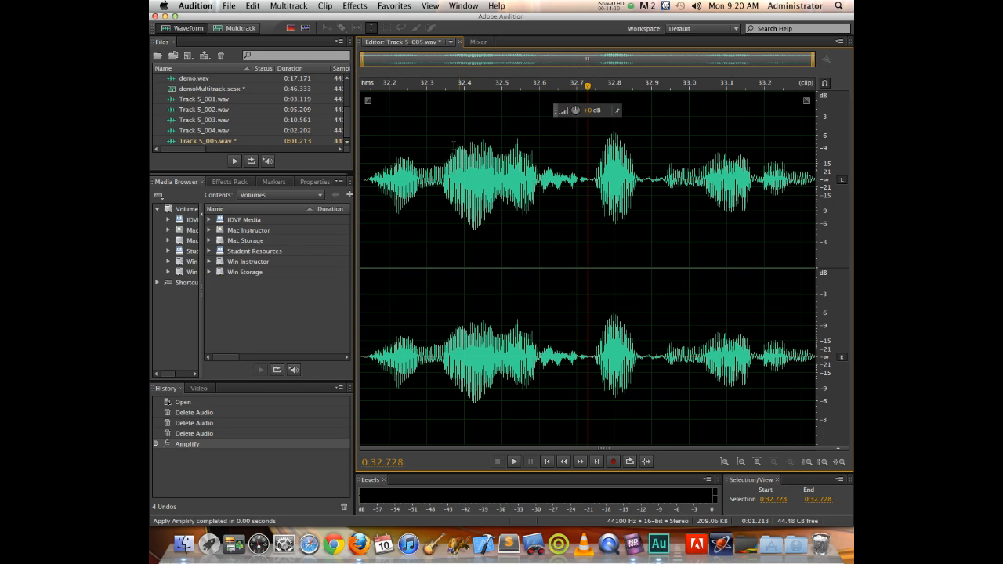
Step: Lower the volume of the section from 0:32.413 to 0:32.474 and play the result from just before it
left_click_drag(445, 145, 492, 129)
left_click(469, 135)
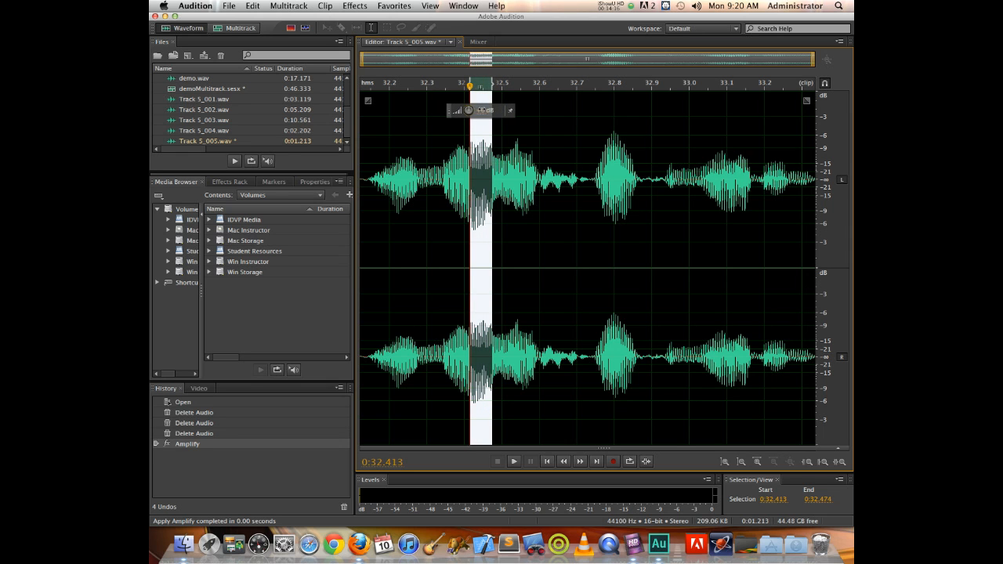
left_click_drag(482, 109, 443, 109)
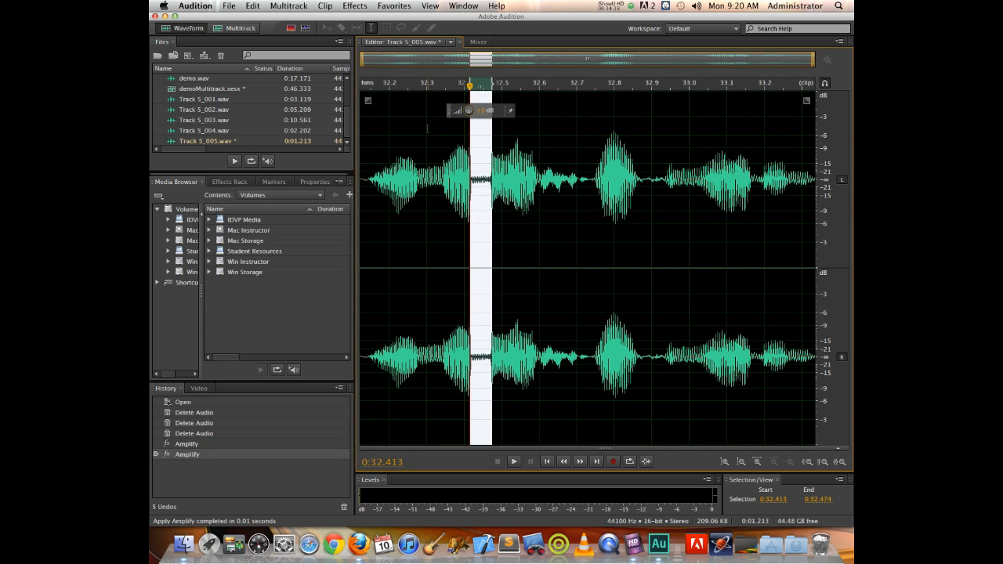
left_click(428, 138)
key("space")
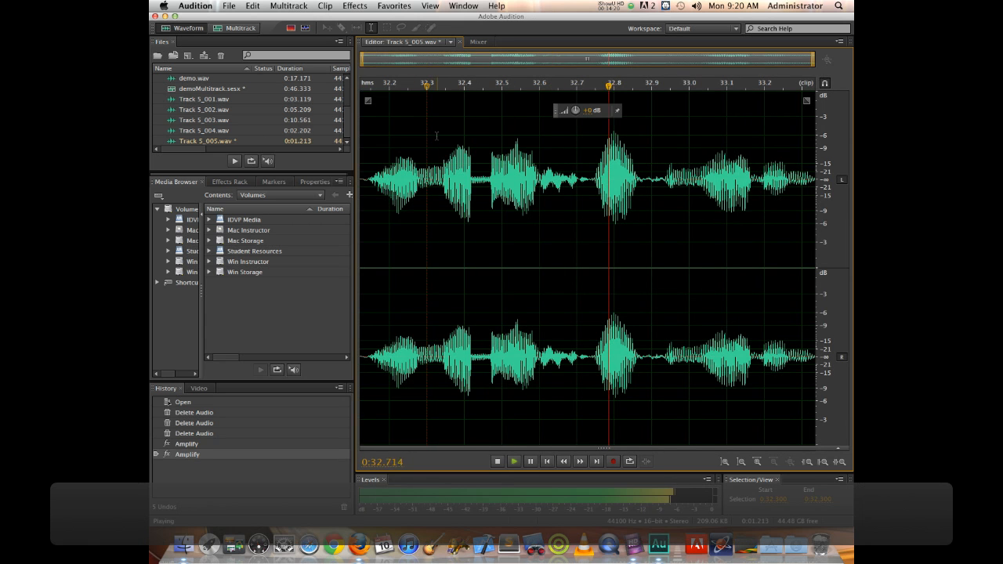
key("space")
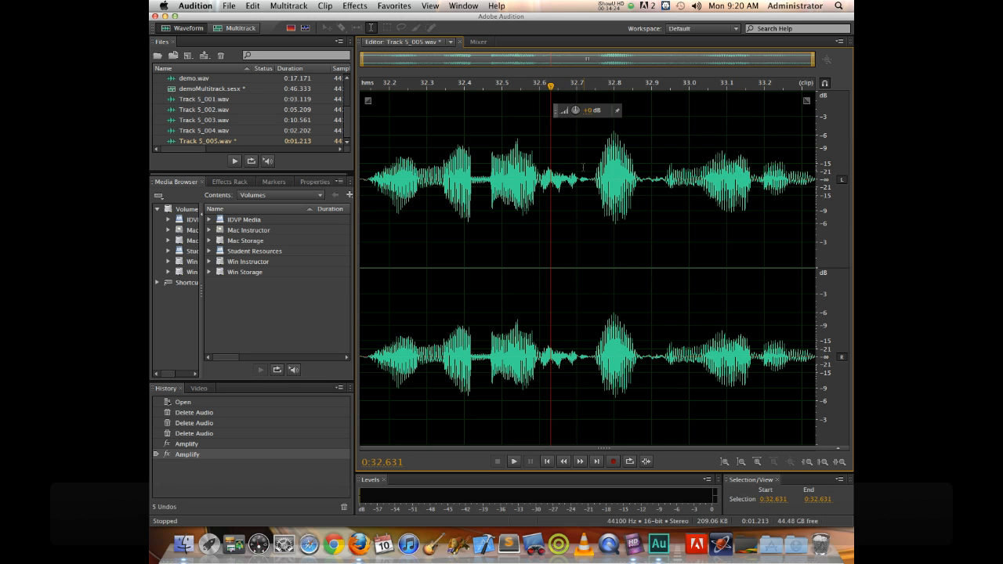
Step: Reduce the section from 0:32.718 to 0:32.761 to near silence and play the waveform from about 0:32.5
left_click_drag(583, 294, 599, 294)
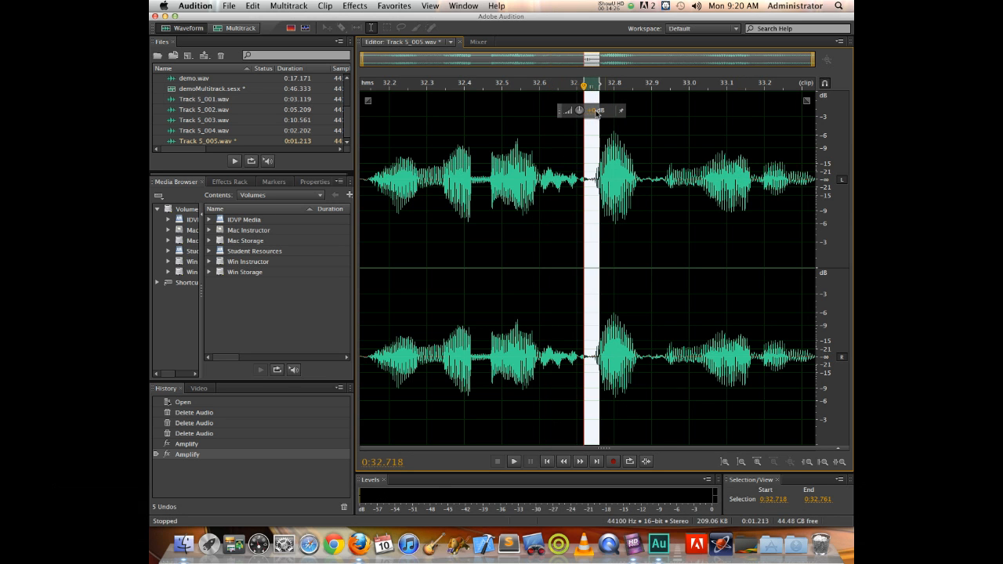
left_click_drag(594, 112, 454, 122)
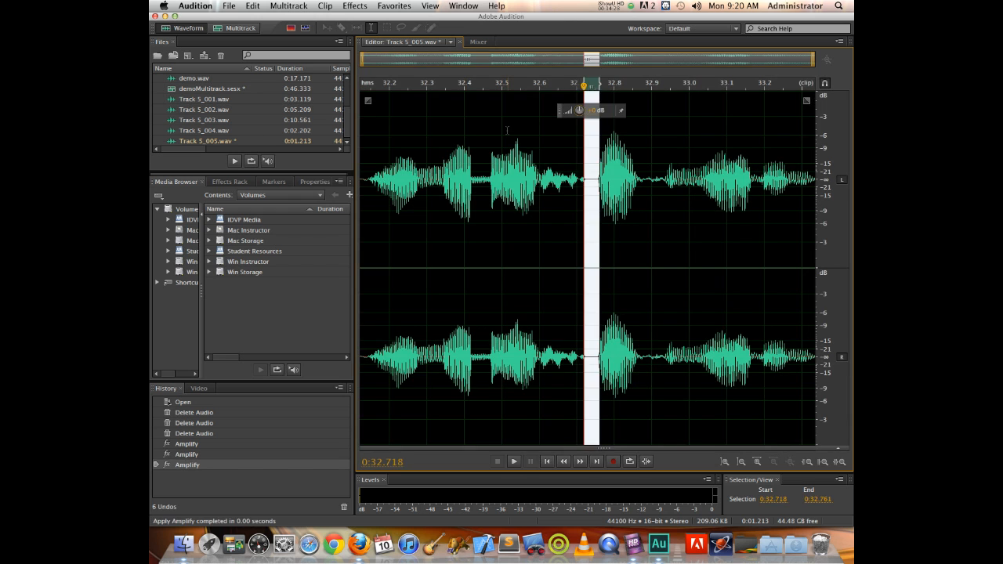
left_click(507, 130)
key("space")
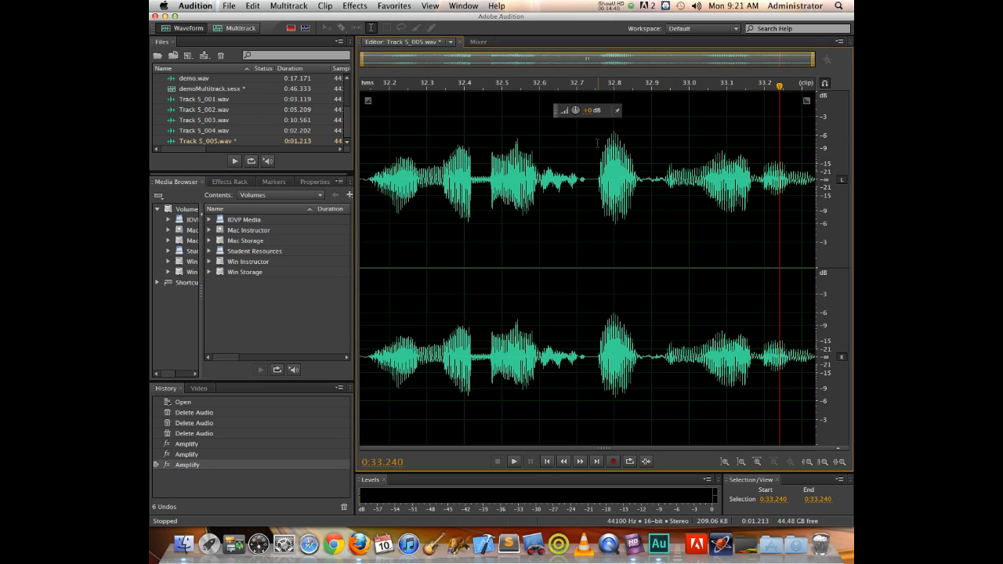
Step: Delete the audio from 0:32.914 to about 0:33.21 in the Track 5_005 take
left_click_drag(657, 152, 768, 162)
key("Delete")
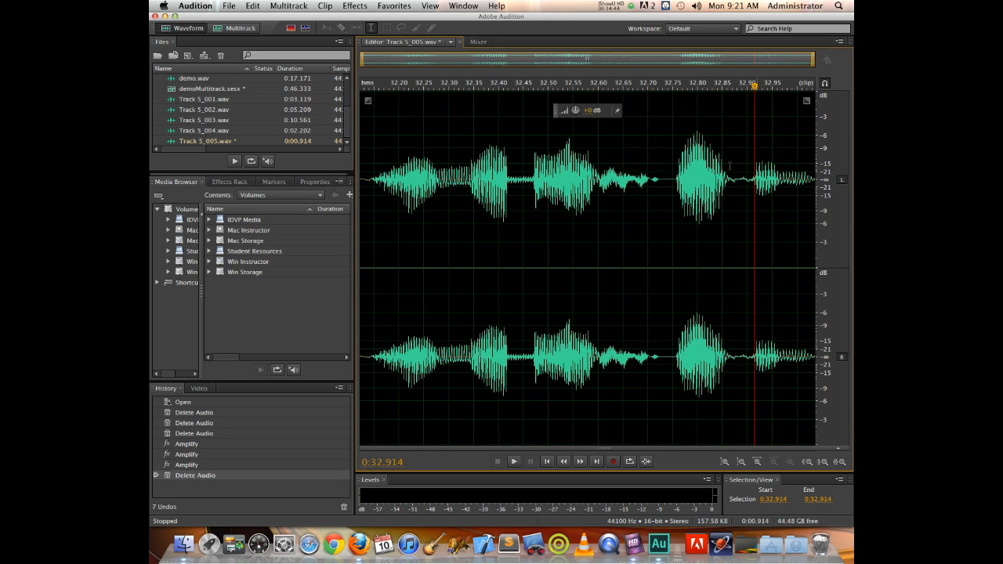
Step: Return to the demoMultitrack.sesx session and turn off solo on Track 5
left_click(430, 42)
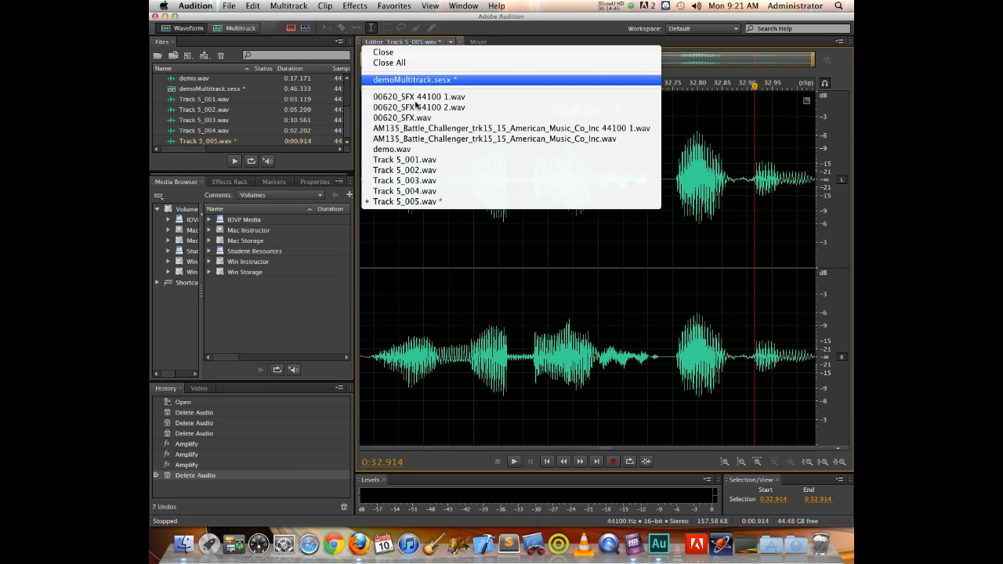
left_click(416, 81)
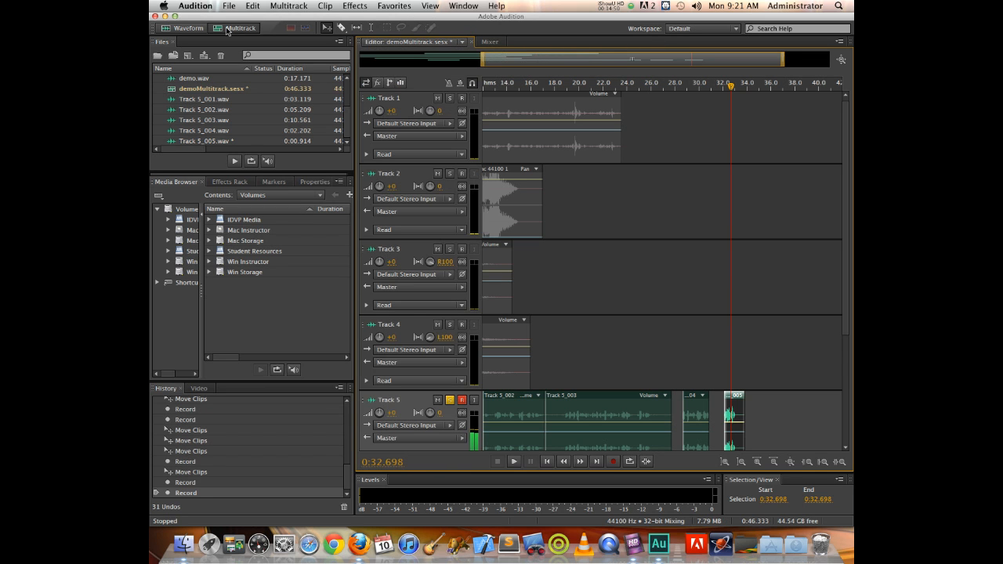
left_click(450, 400)
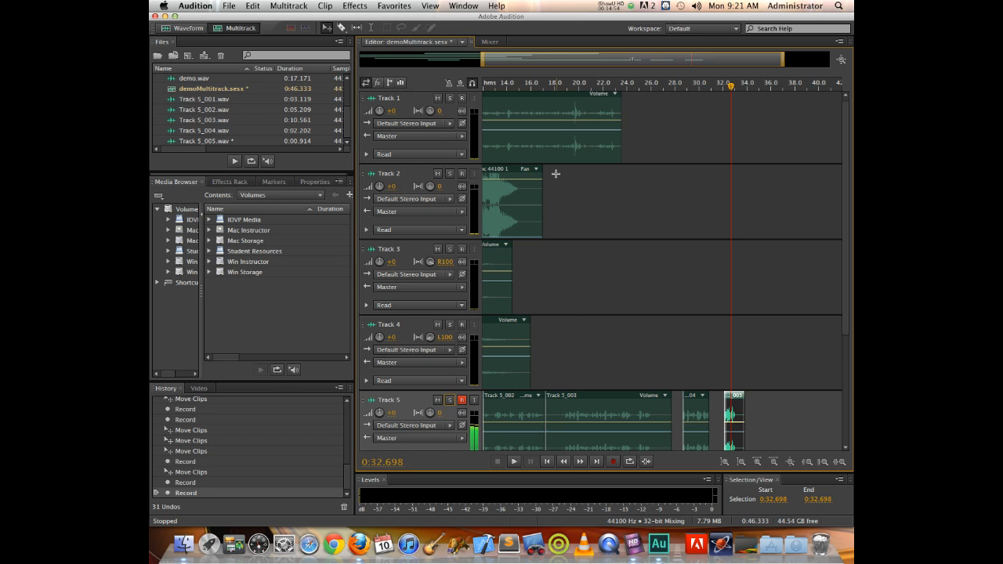
Step: Open the Track 1 demo clip in the waveform editor and boost the volume of the whole file
scroll(523, 286, "left", 5)
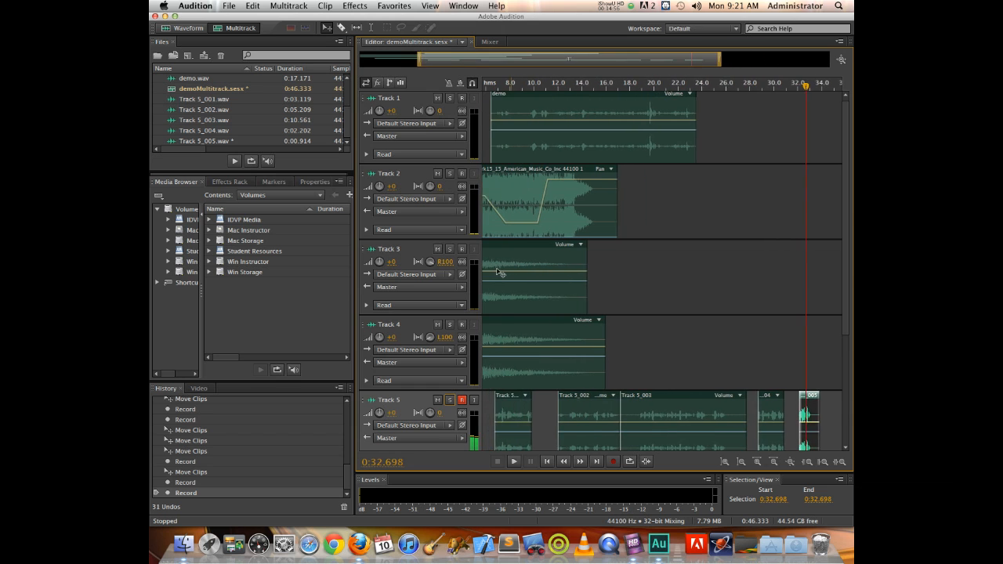
scroll(500, 271, "left", 5)
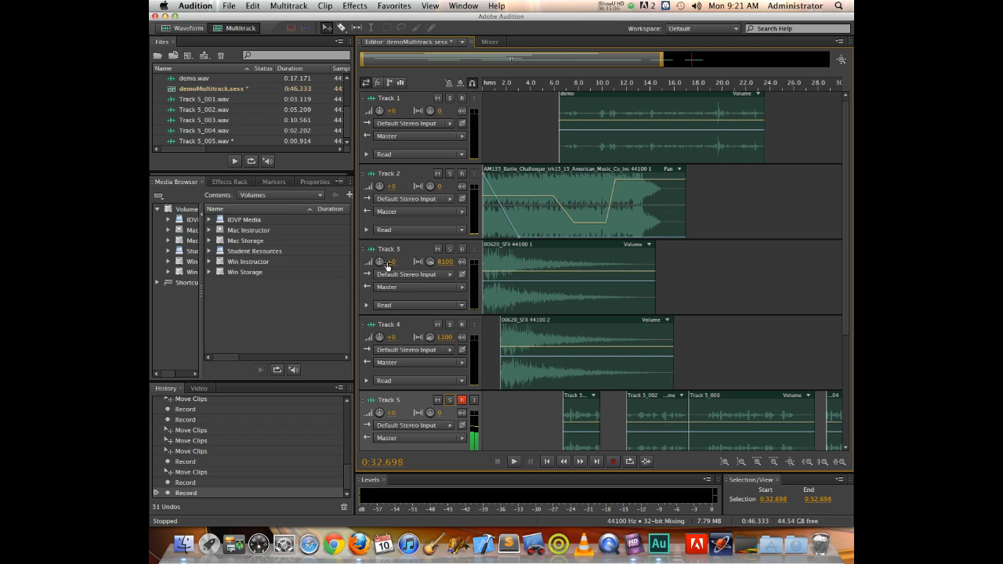
left_click(611, 129)
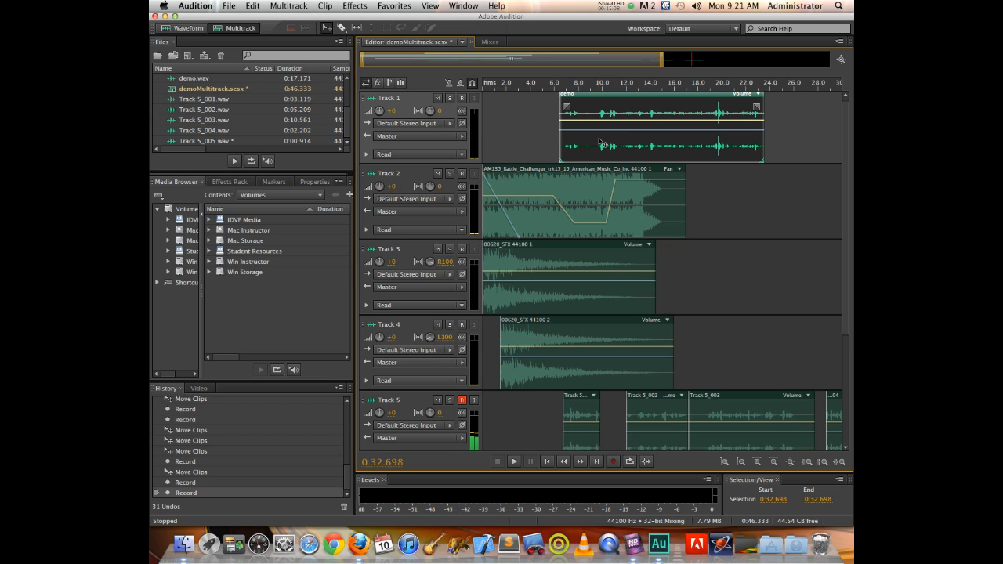
double_click(598, 139)
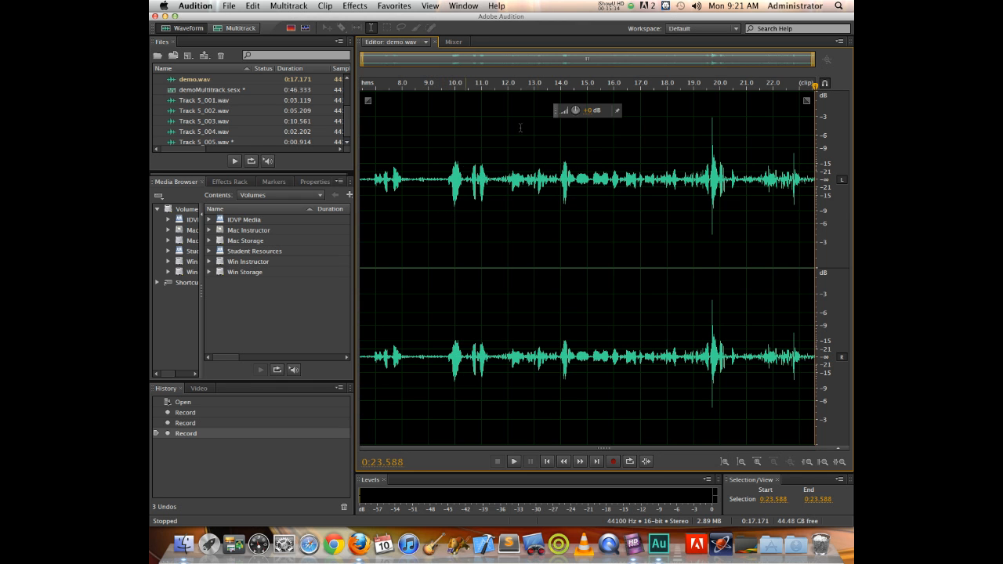
left_click_drag(592, 110, 660, 116)
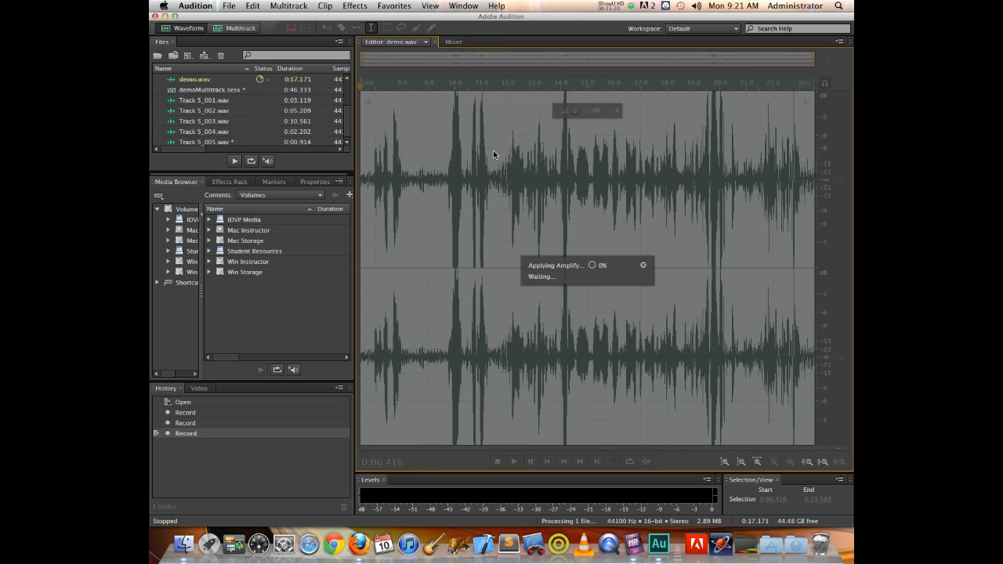
left_click(412, 156)
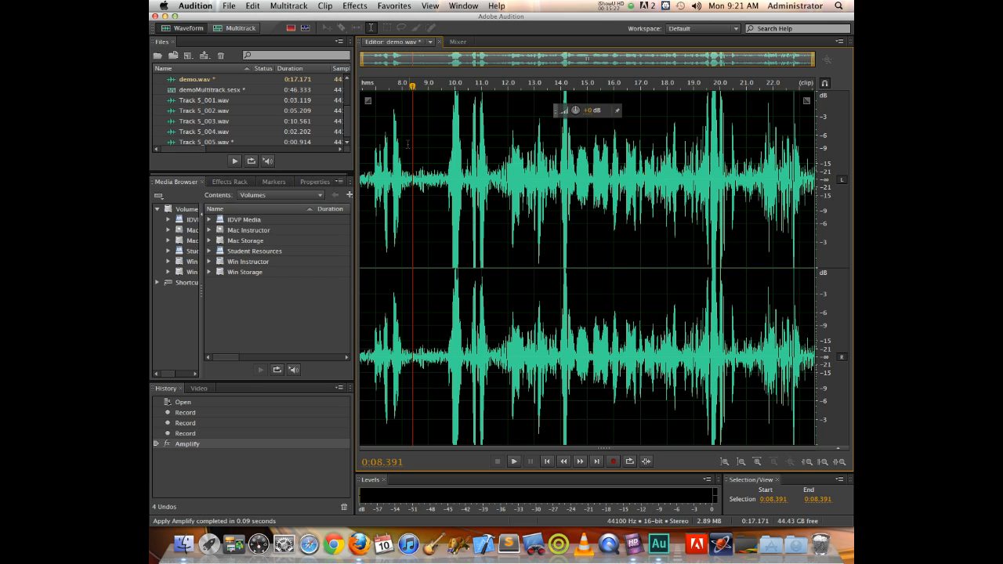
Step: Select the quiet passage from 0:08.225 to 0:09.602 in demo.wav and listen to it with looped playback
left_click_drag(408, 149, 445, 145)
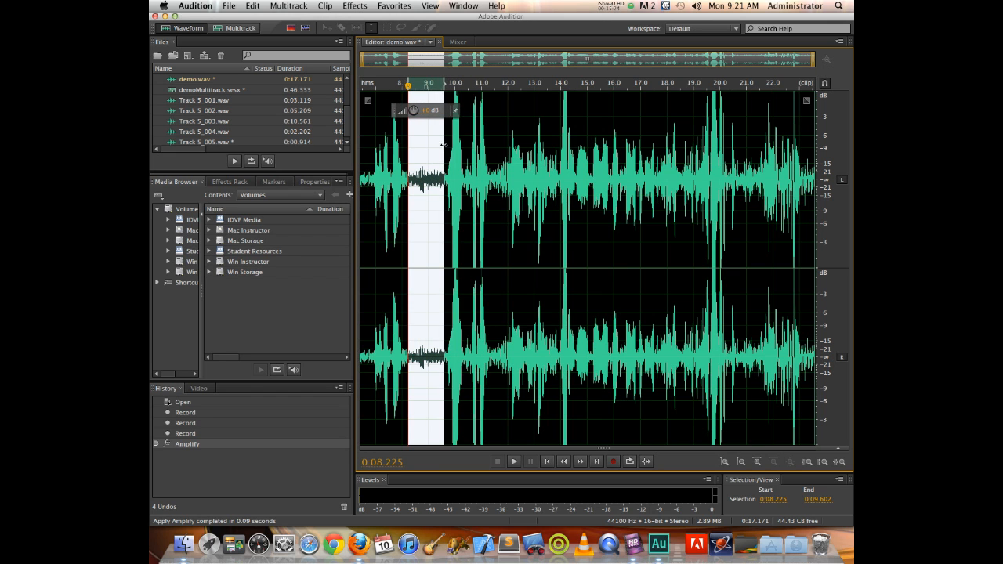
left_click(629, 461)
left_click(512, 461)
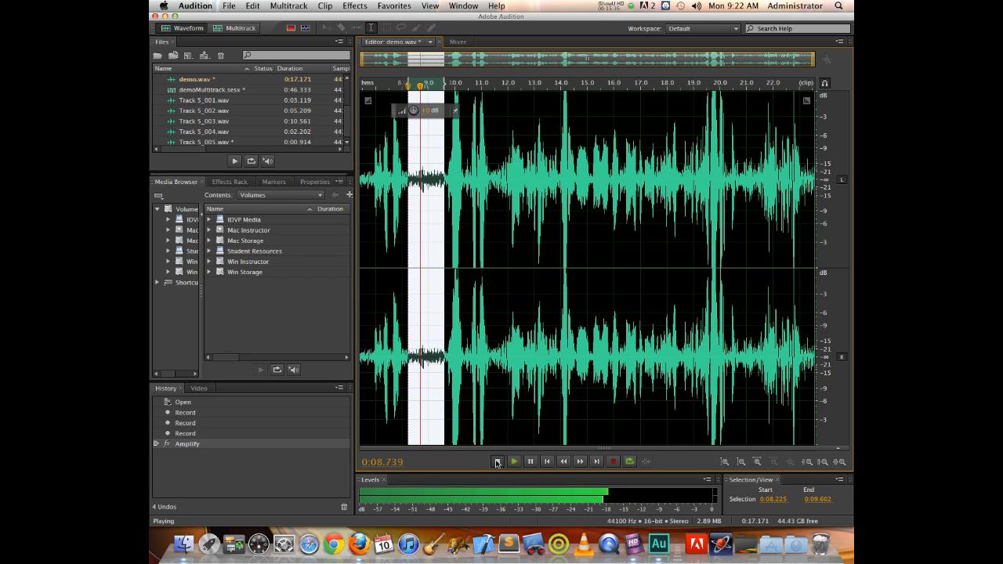
left_click(495, 462)
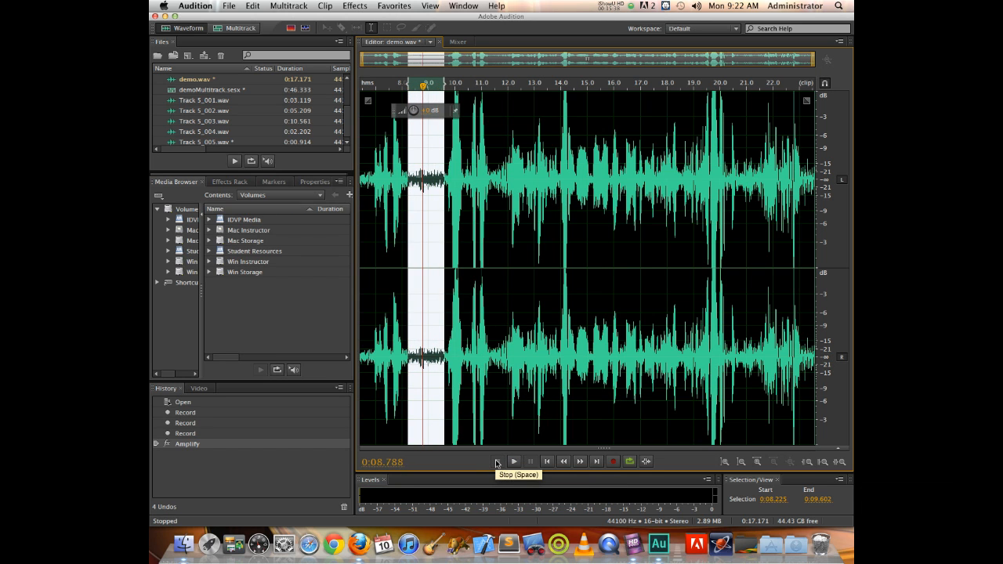